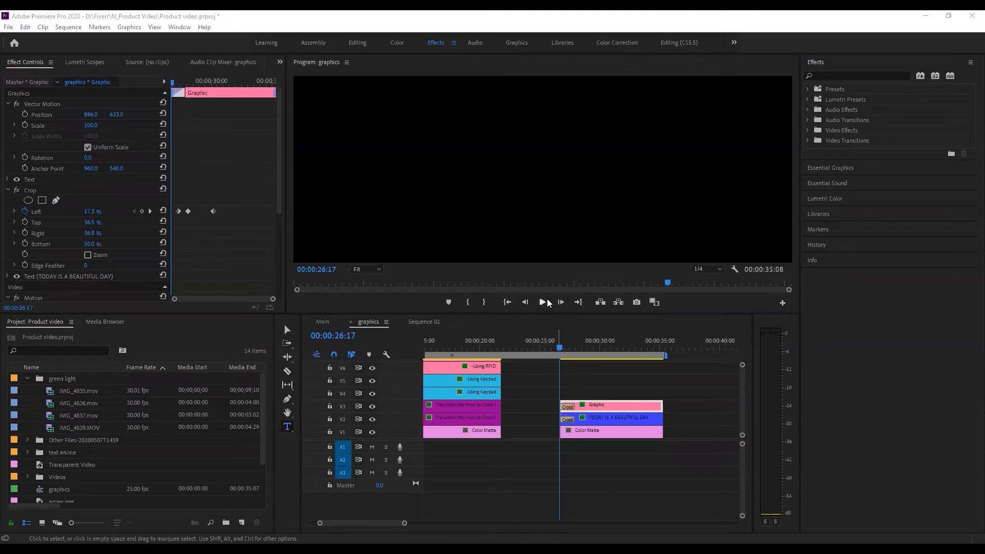
Step: Play the existing text animation in the graphics sequence for reference
click(547, 299)
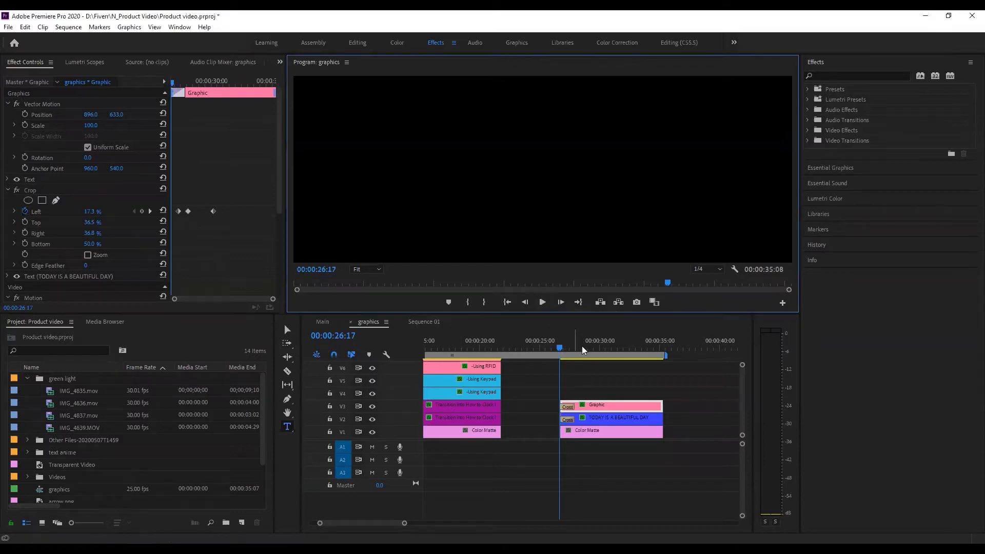
click(547, 307)
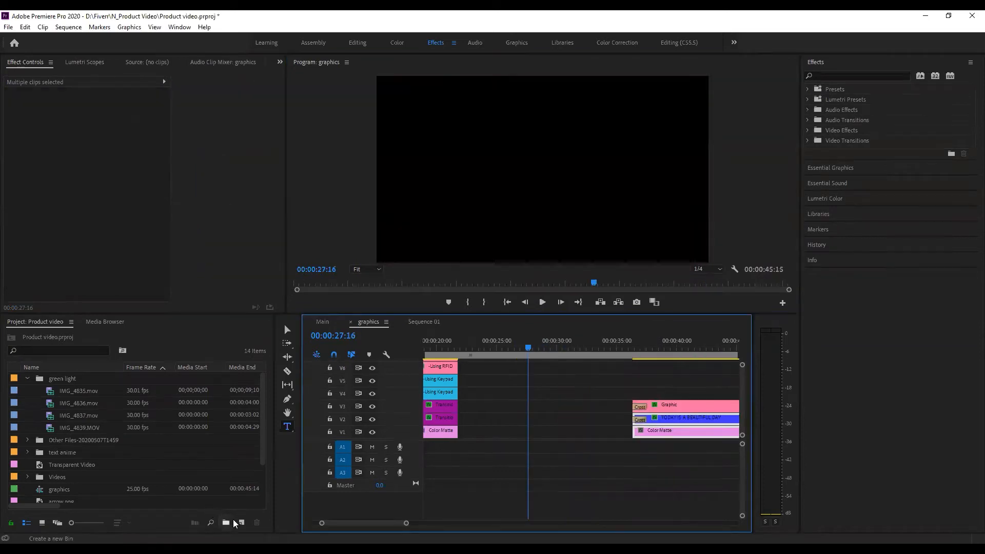
Step: Create an off-white F4F4F4 color matte and place it on track V1 in the gap between the existing clips
click(240, 523)
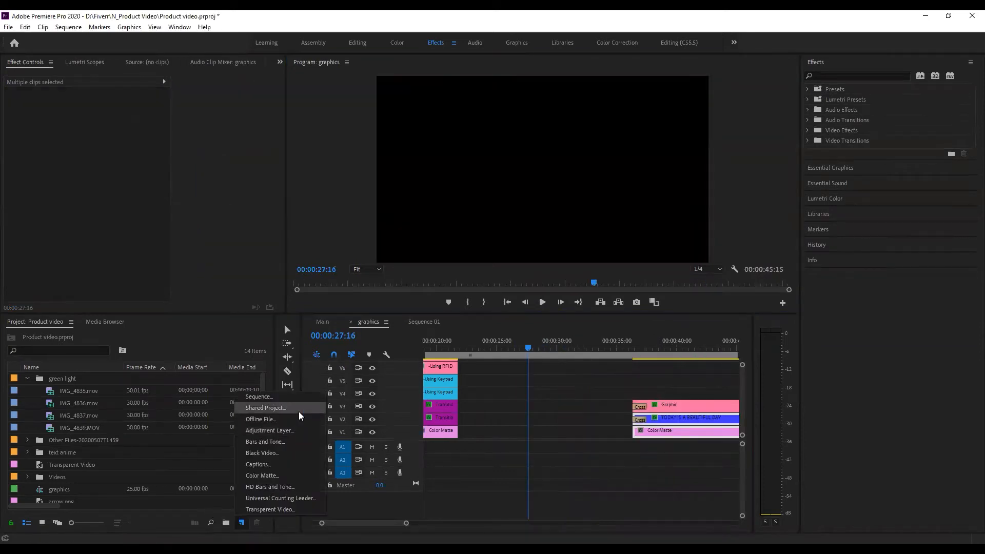
click(264, 473)
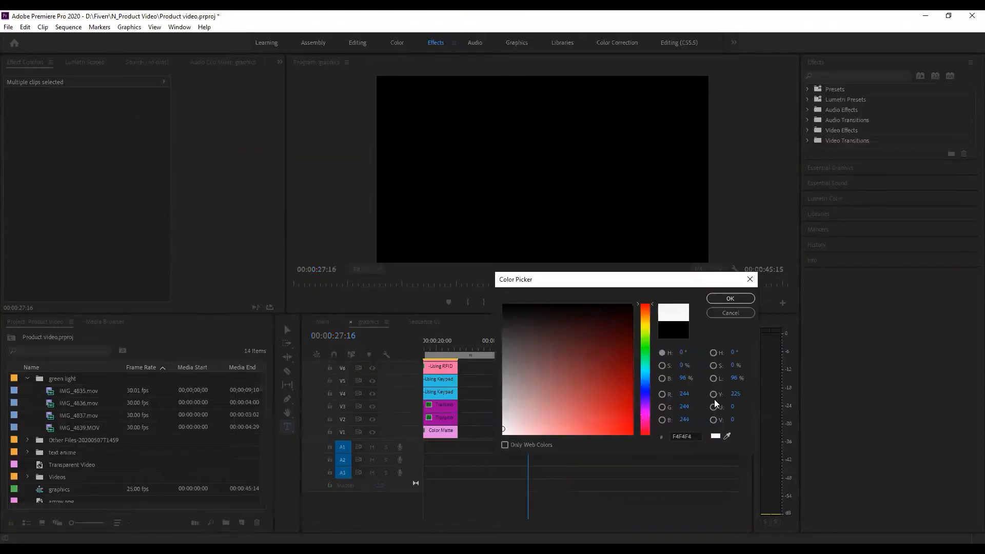
click(730, 300)
click(482, 299)
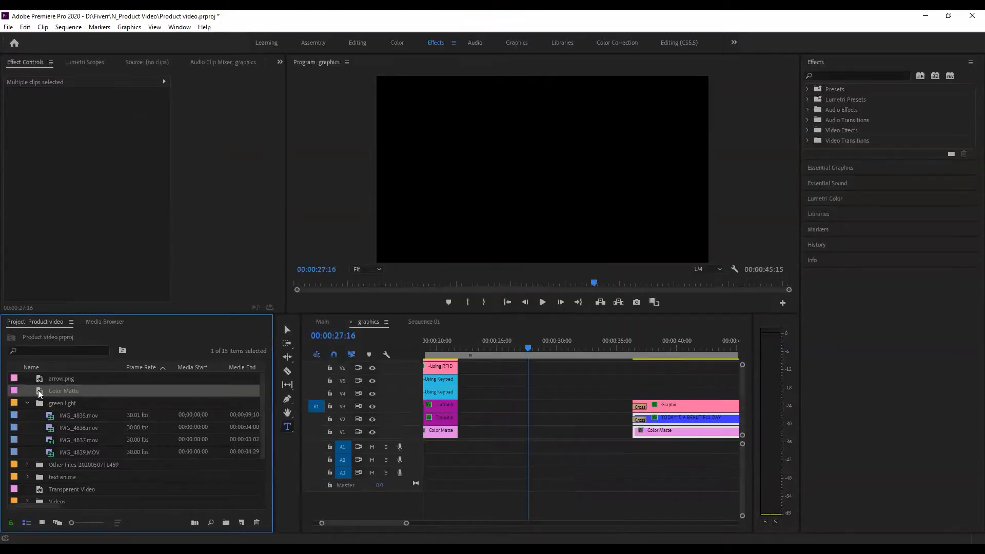
drag(40, 390, 505, 431)
Step: Add a text graphic reading "TODAY IS A BEAUTIFUL DAY" on track V2 at 00:00:25:09, above the new color matte
drag(510, 347, 502, 349)
click(342, 419)
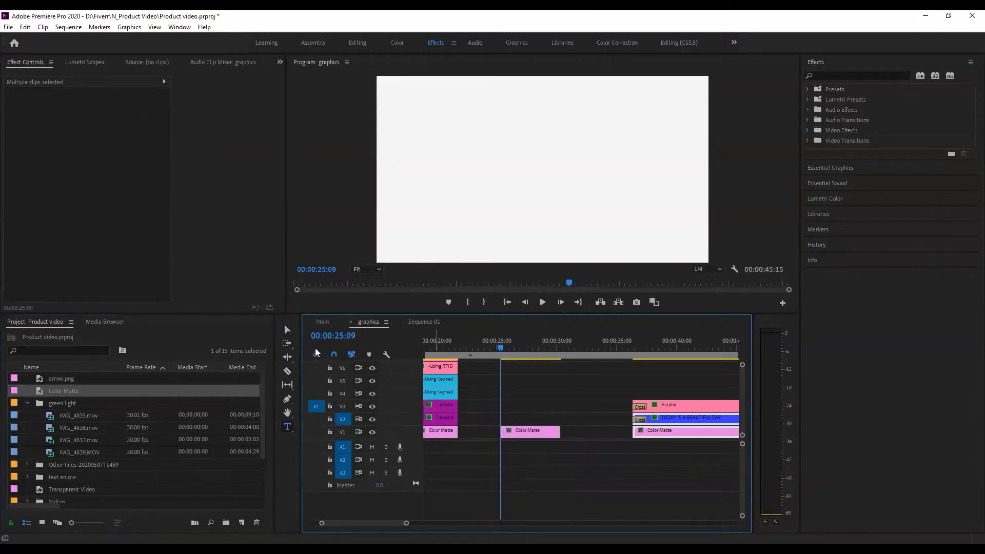
click(288, 426)
click(453, 150)
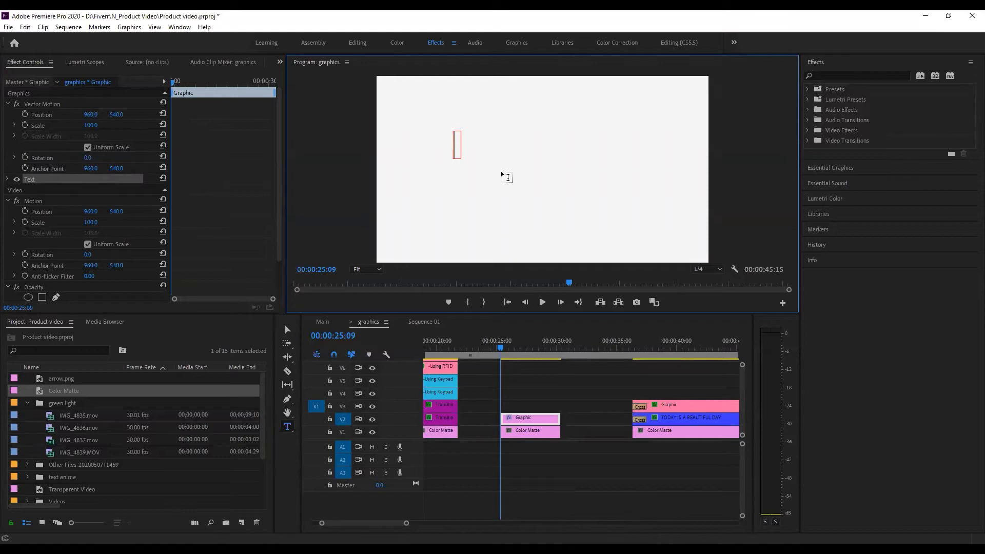
text(TODAY IF)
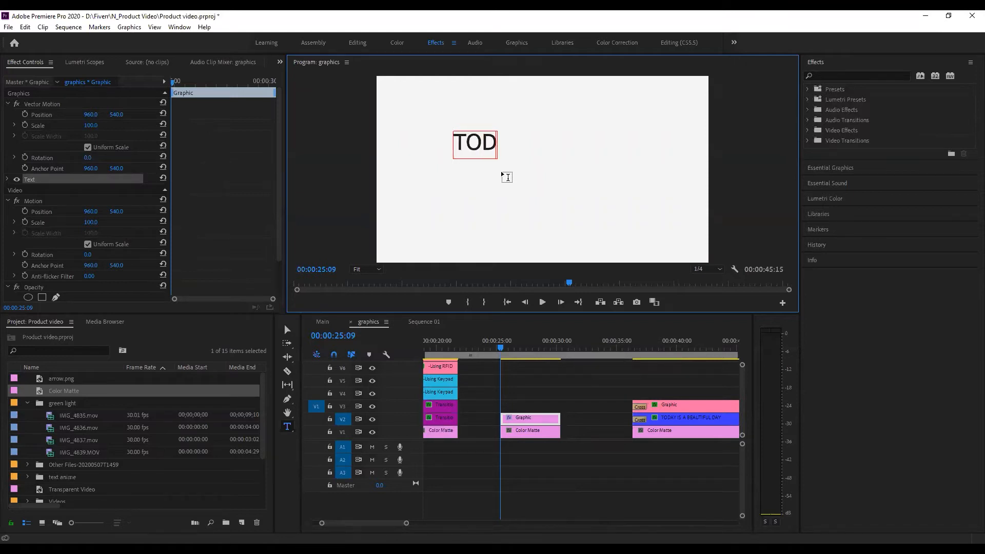
key(BackSpace)
text(S A)
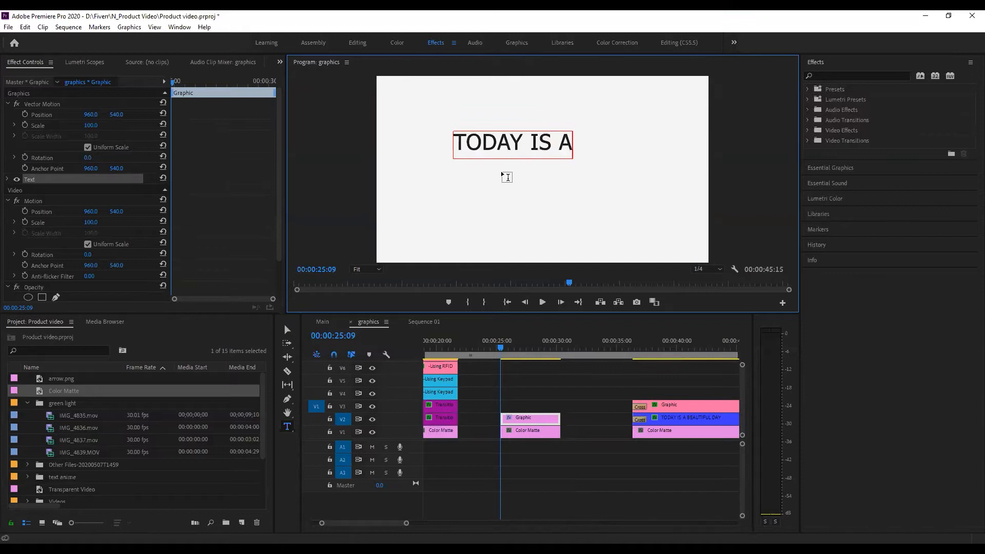
text( BEAUTIFUL D)
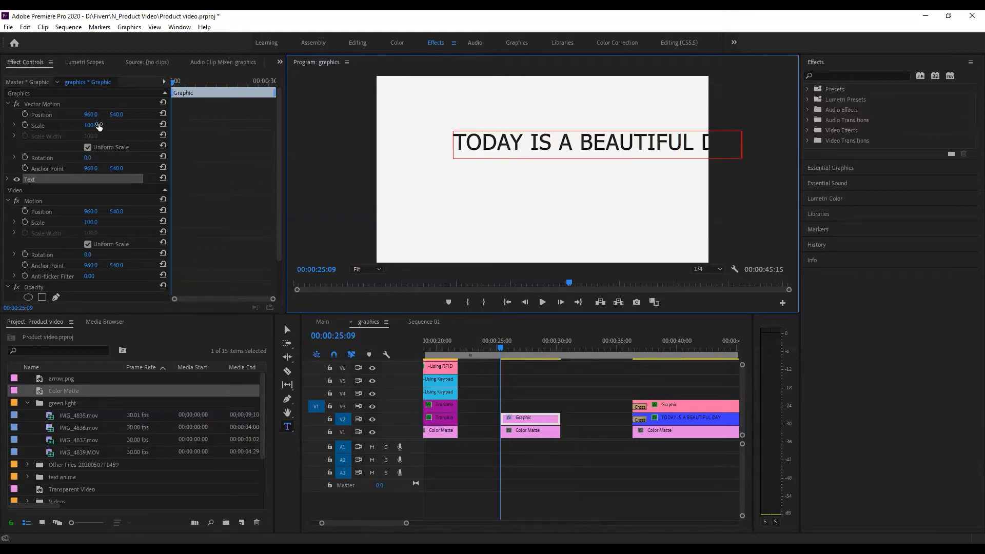
Step: Position the title at about 761, 685 and set its font to Source Sans Pro Black, size 113
drag(95, 114, 159, 117)
click(509, 351)
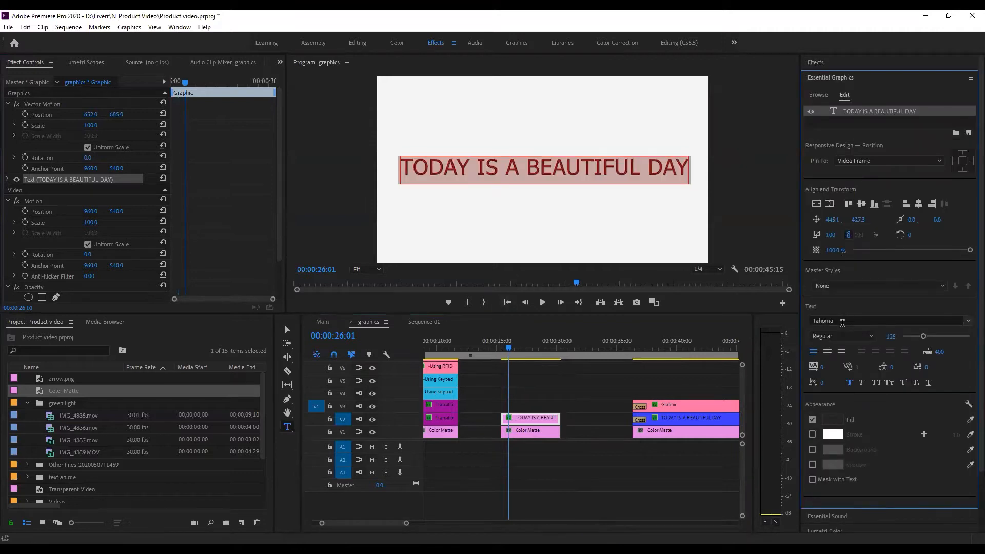
click(841, 321)
text(SANS PRO)
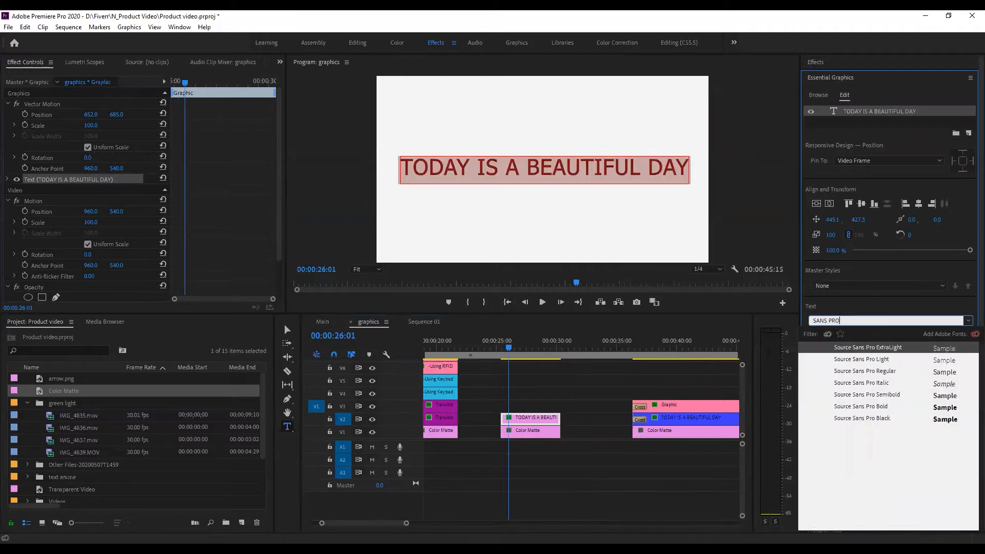
click(542, 404)
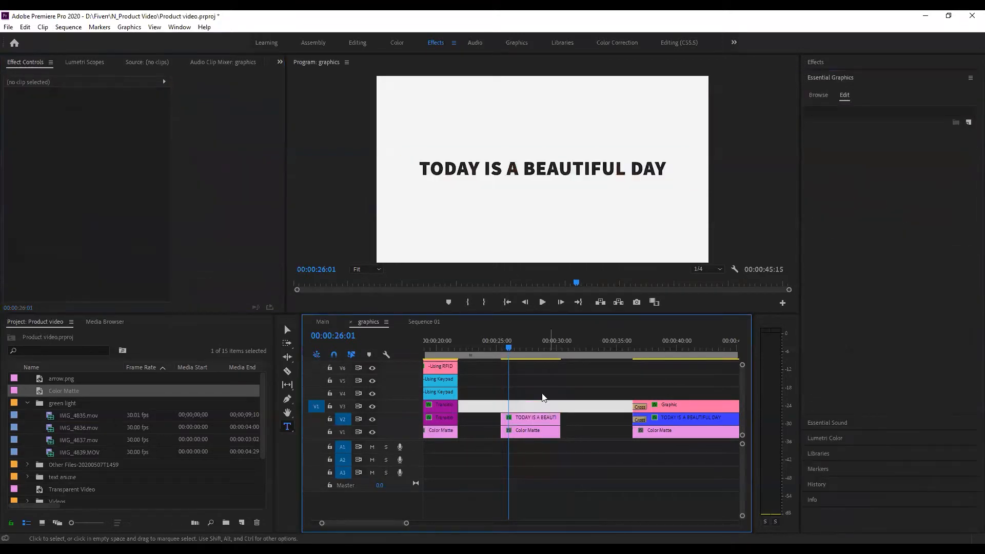
Step: Duplicate the V2 title clip onto track V3, starting at 00:00:25:09
click(523, 346)
click(528, 416)
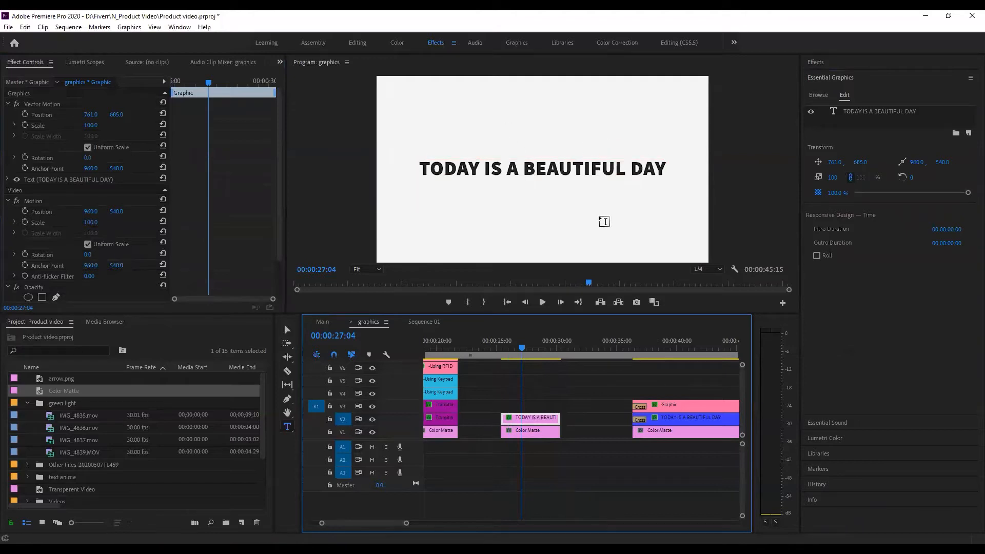
right_click(540, 421)
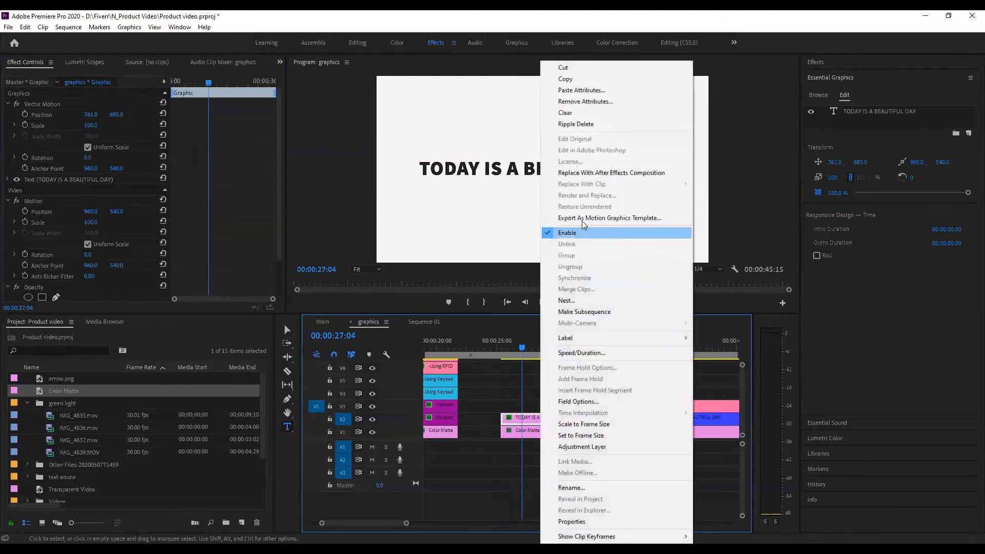
click(591, 82)
drag(565, 342, 503, 347)
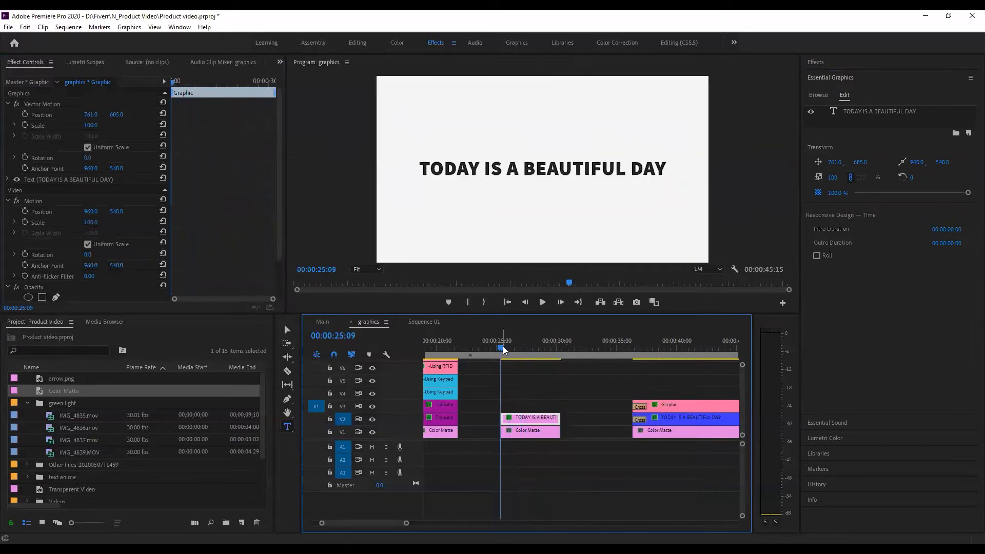
click(342, 406)
click(342, 419)
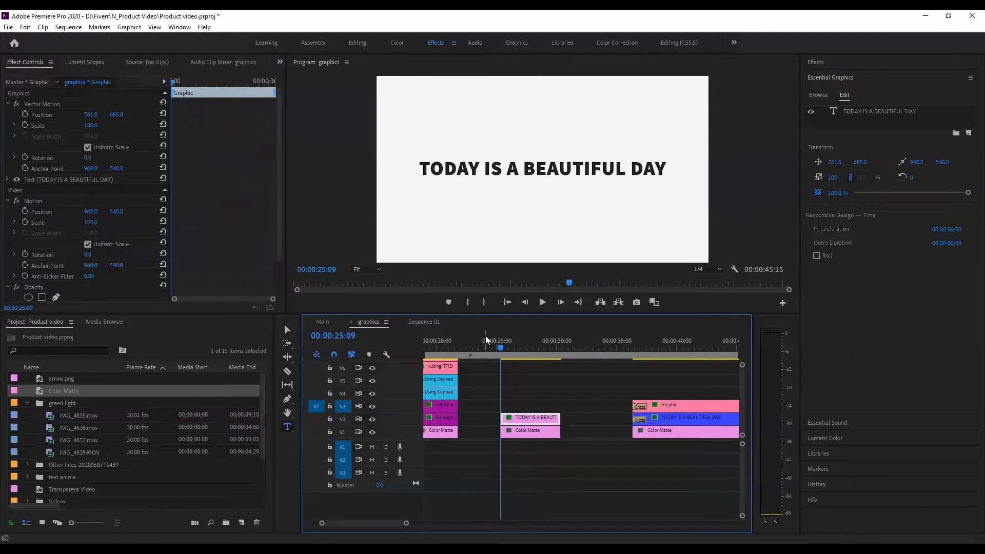
key(ctrl+v)
Step: Set the label color of the title clip on track V2 to Purple
click(529, 348)
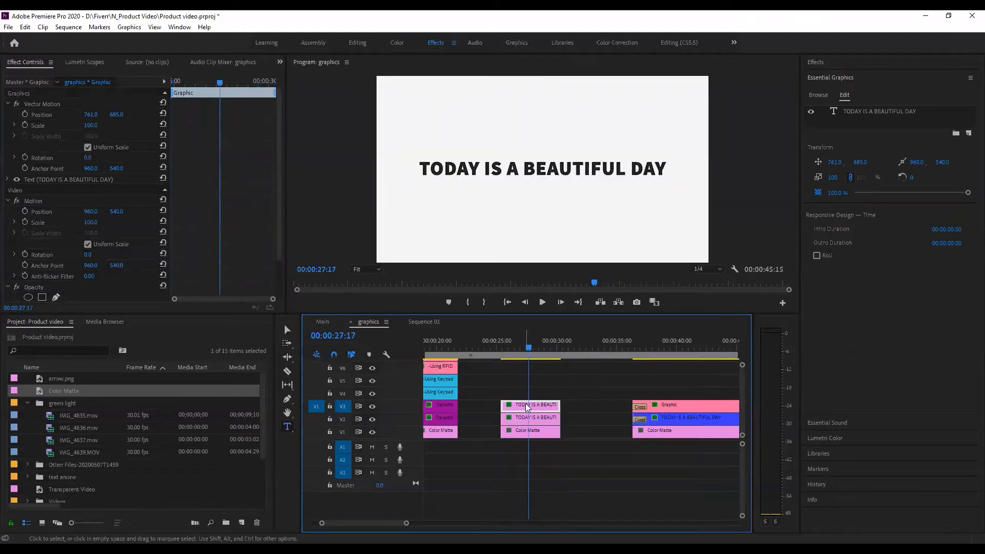
click(525, 418)
right_click(525, 418)
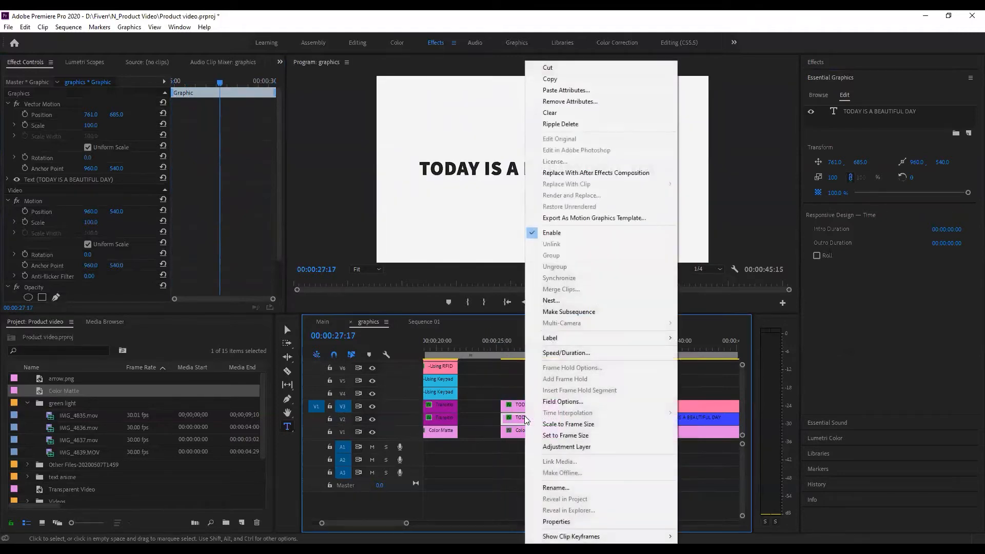
mouse_move(615, 338)
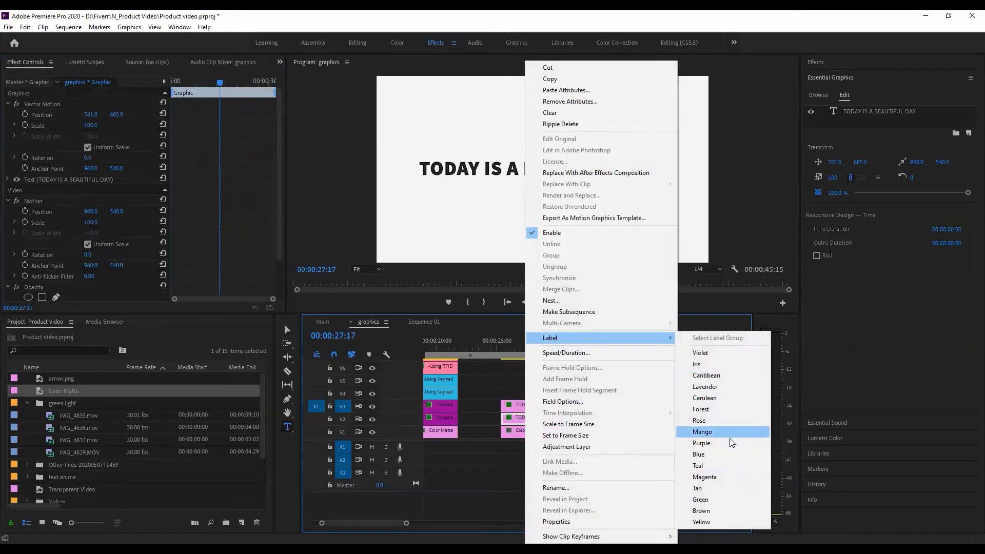
click(728, 442)
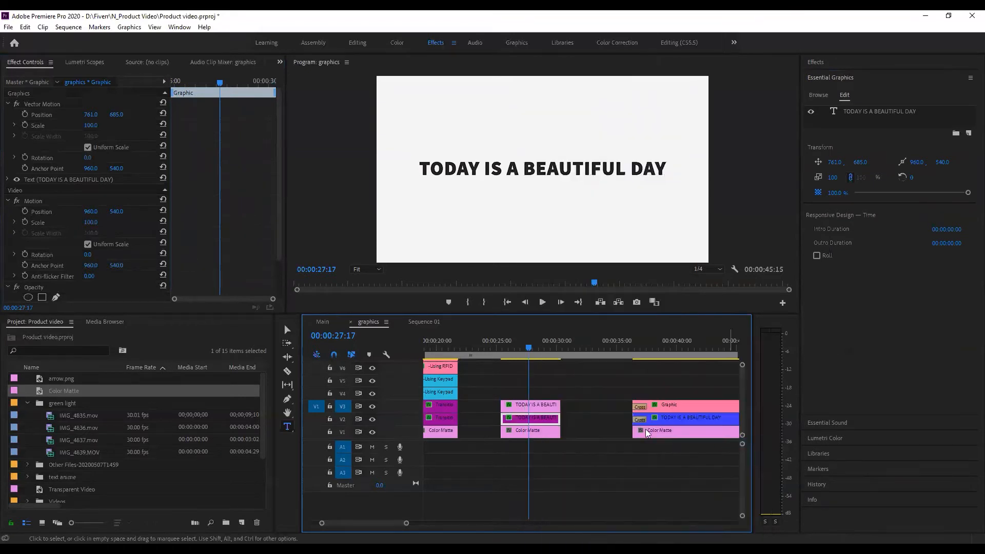
click(522, 348)
click(573, 415)
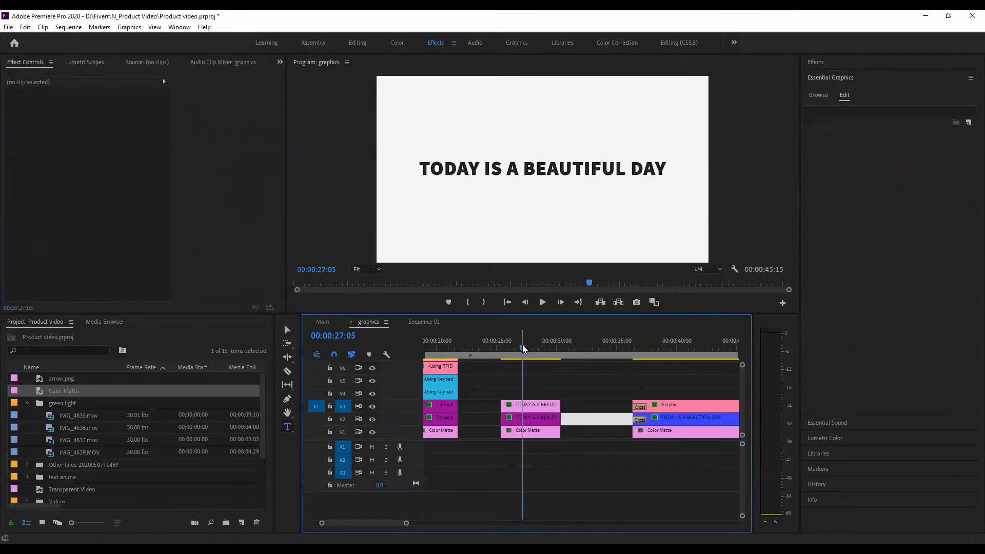
drag(503, 352, 521, 391)
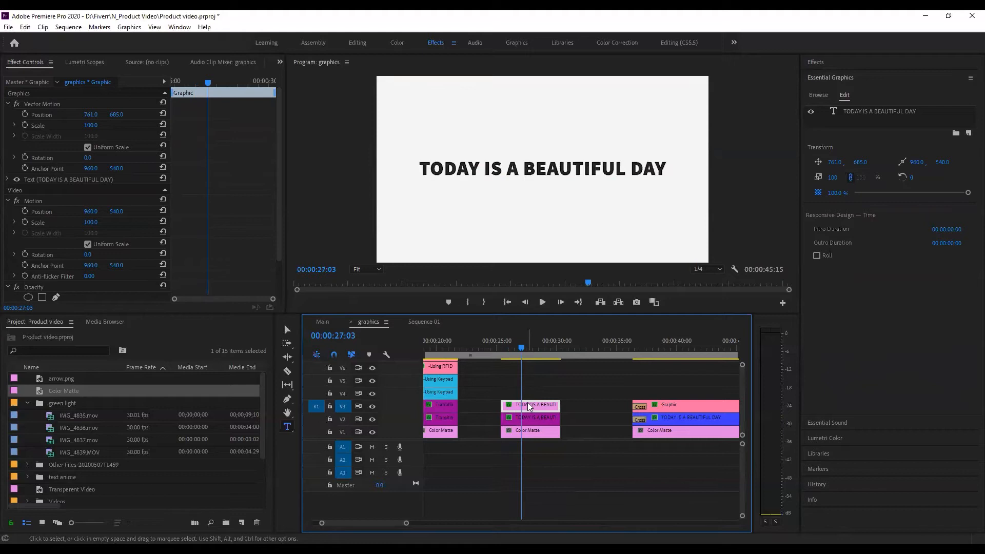
mouse_move(517, 353)
mouse_down()
mouse_move(501, 343)
mouse_move(510, 347)
mouse_up()
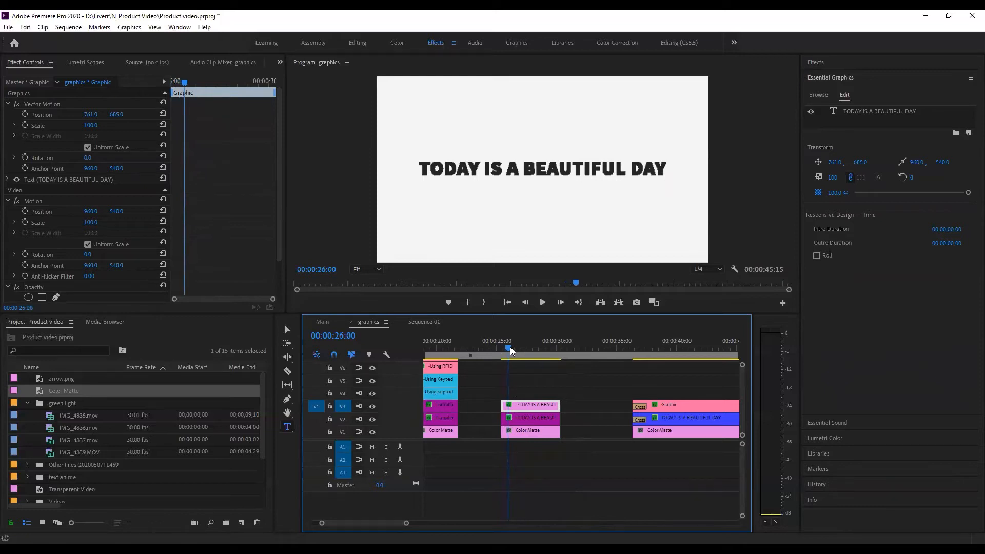
drag(510, 346, 509, 347)
Step: Select the title clip on V2 and hide track V3's output
click(521, 415)
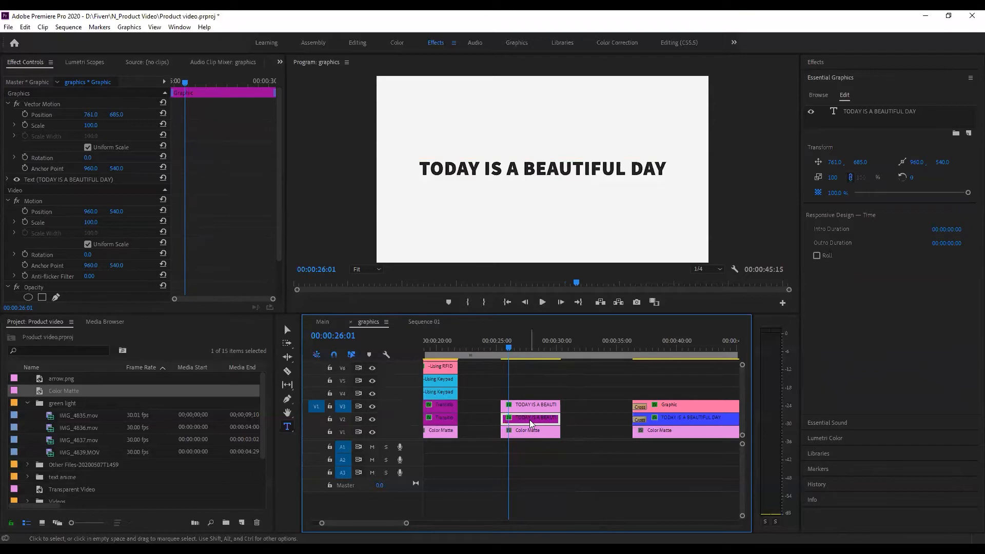
click(372, 406)
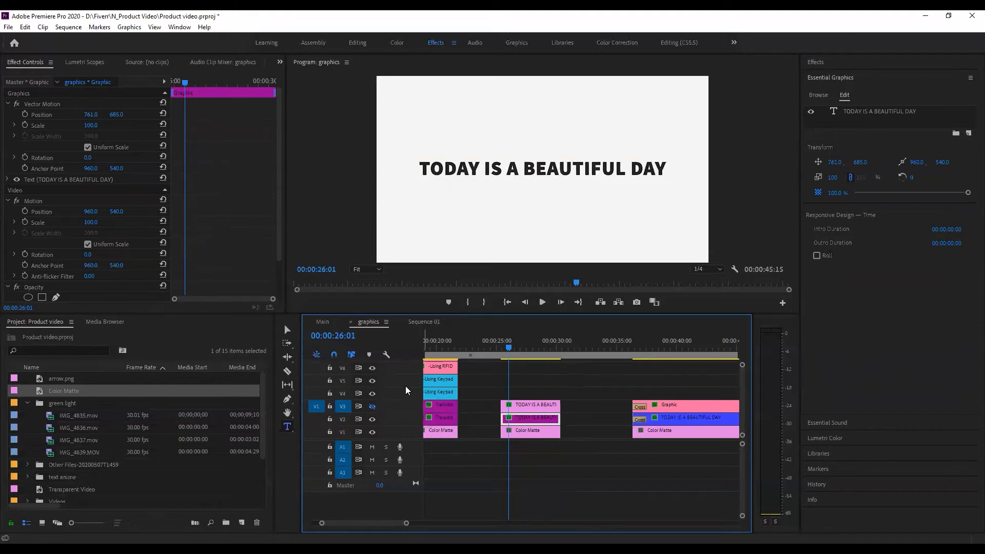
click(525, 351)
drag(525, 352, 524, 352)
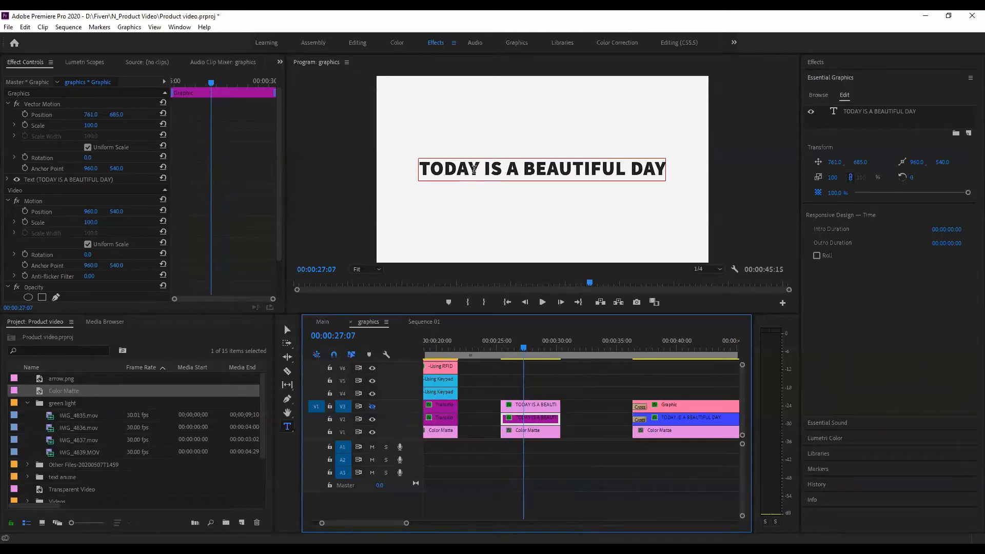
Step: Change the fill color of the V2 title text to purple 83079E
triple_click(475, 170)
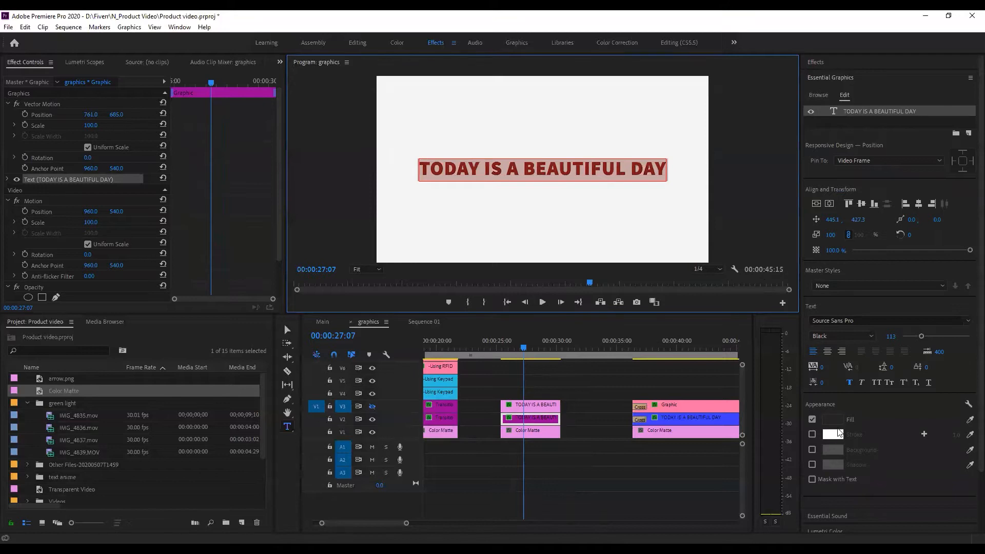
click(832, 419)
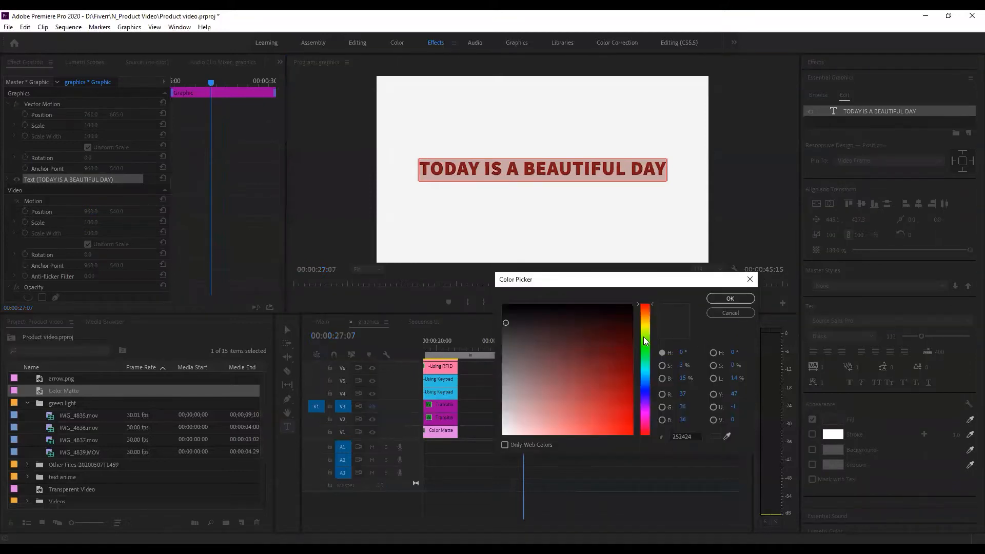
click(646, 404)
click(646, 408)
drag(628, 393, 626, 384)
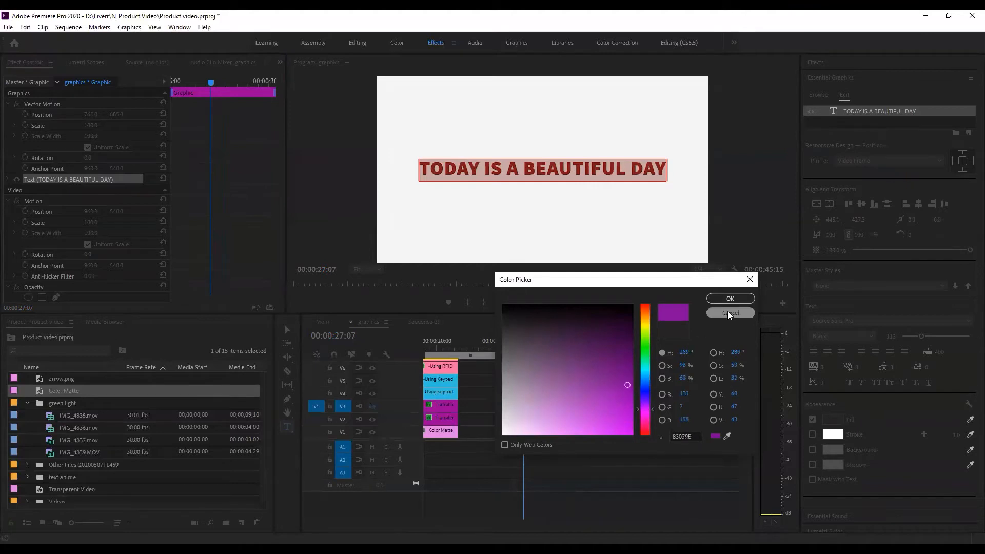
click(730, 298)
Step: Play the recolored title from the start of its clip to check it
click(496, 349)
key(space)
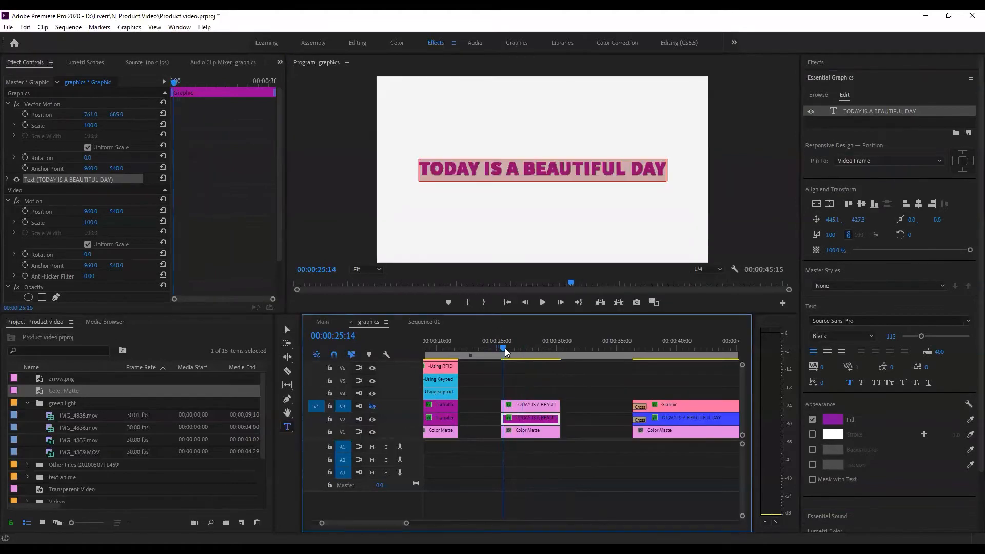
click(553, 395)
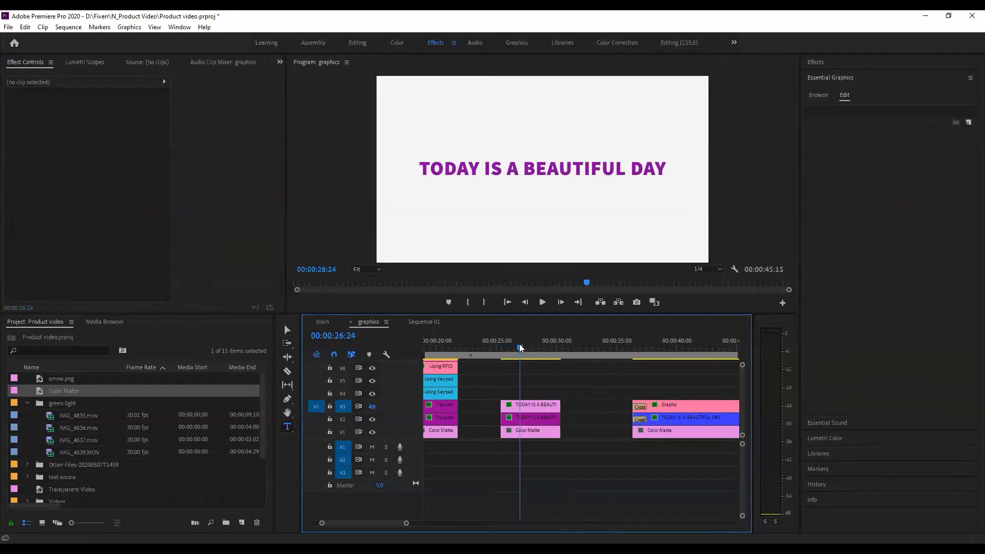
Step: Find the Crop video effect and apply it to the title clip on track V3
drag(519, 346, 505, 348)
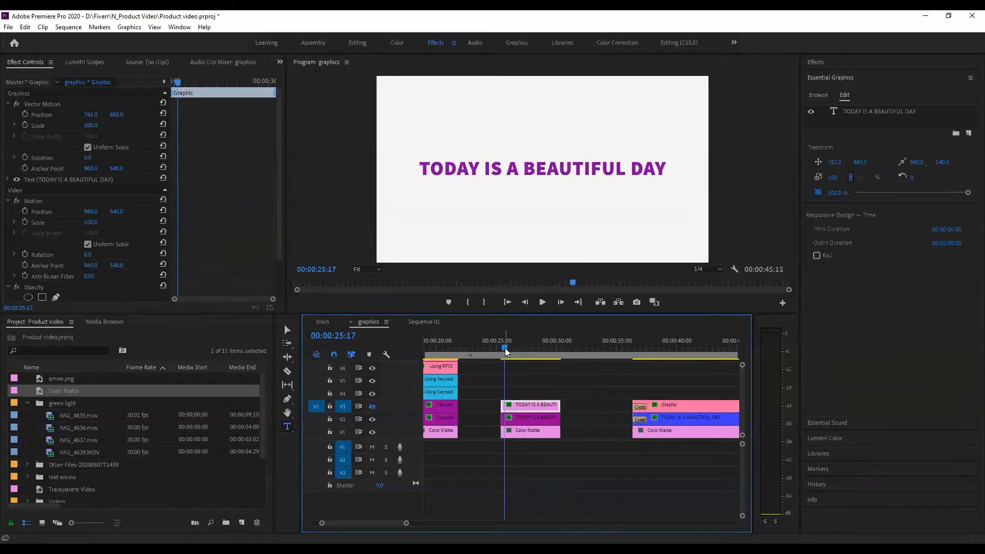
click(823, 64)
click(826, 76)
text(crop)
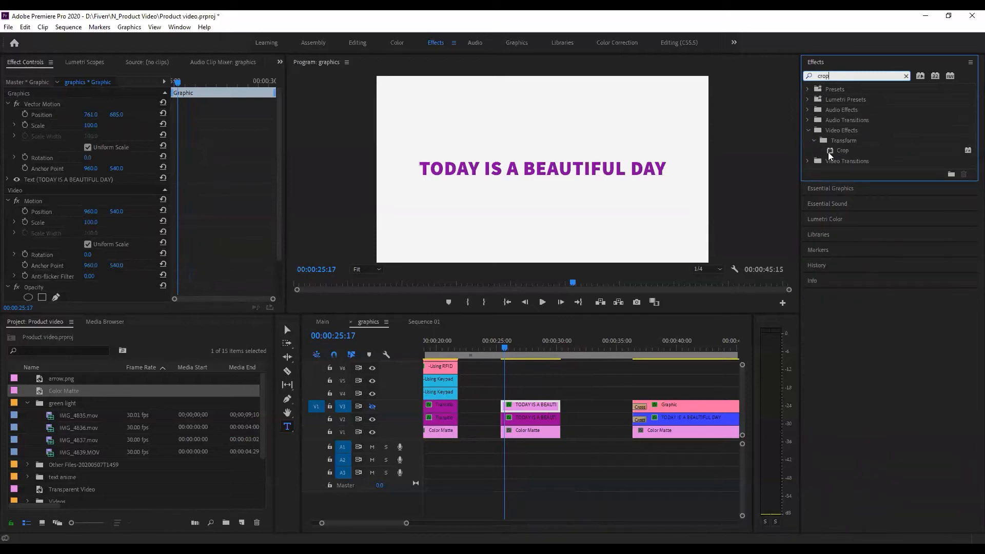
click(829, 150)
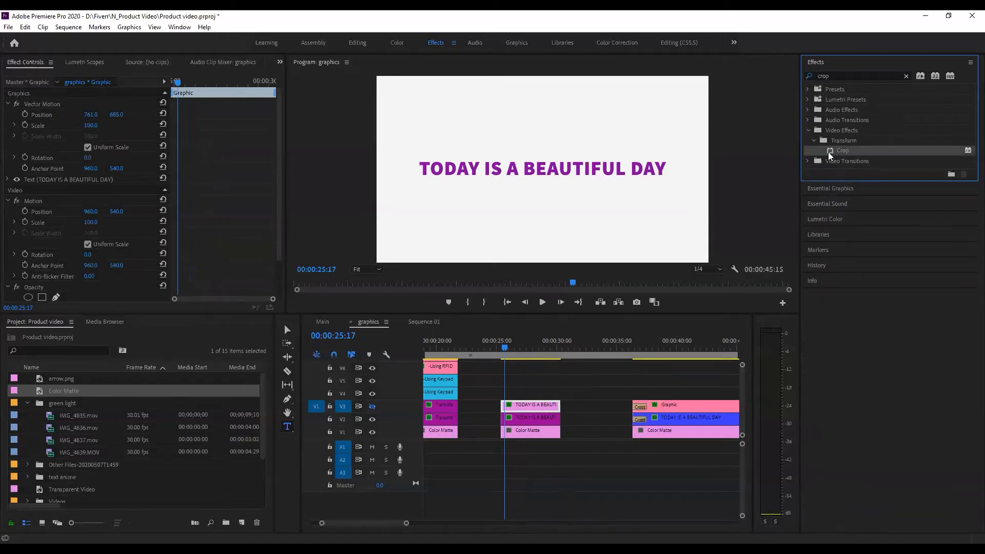
drag(827, 152, 527, 410)
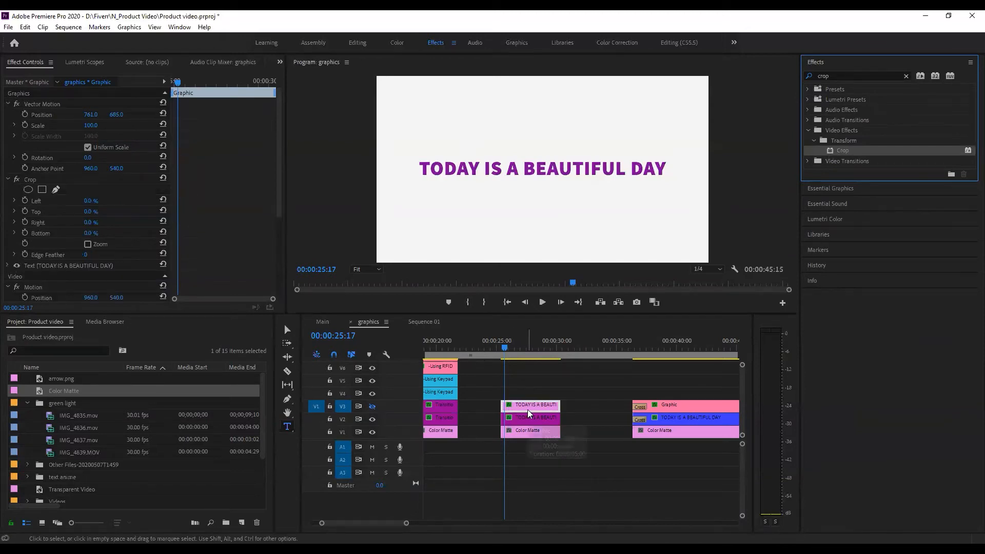
Step: Crop the V3 title closely around its text: Left 10.8%, Top 40.7%, Right 11.3%, Bottom 42.9%
click(32, 179)
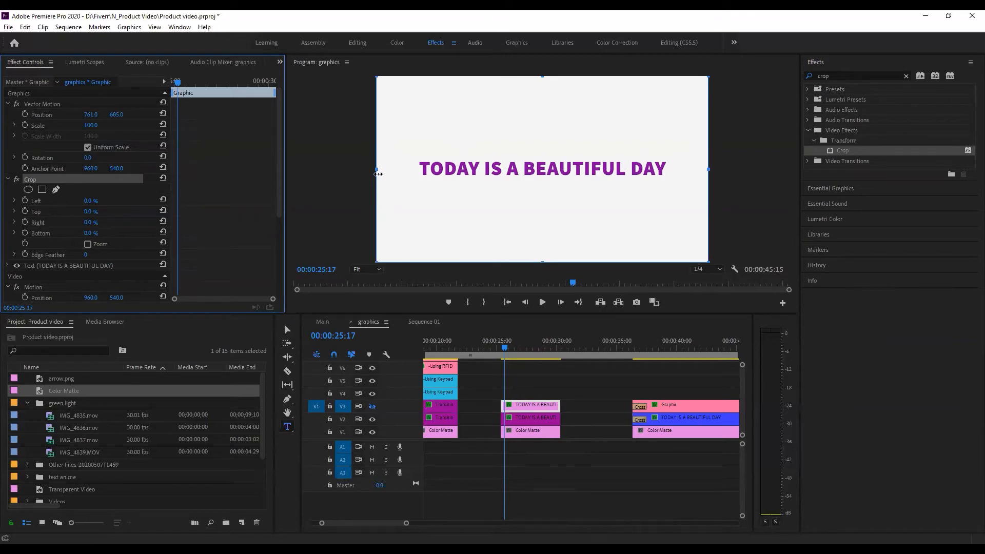
drag(377, 169, 412, 169)
drag(709, 169, 670, 169)
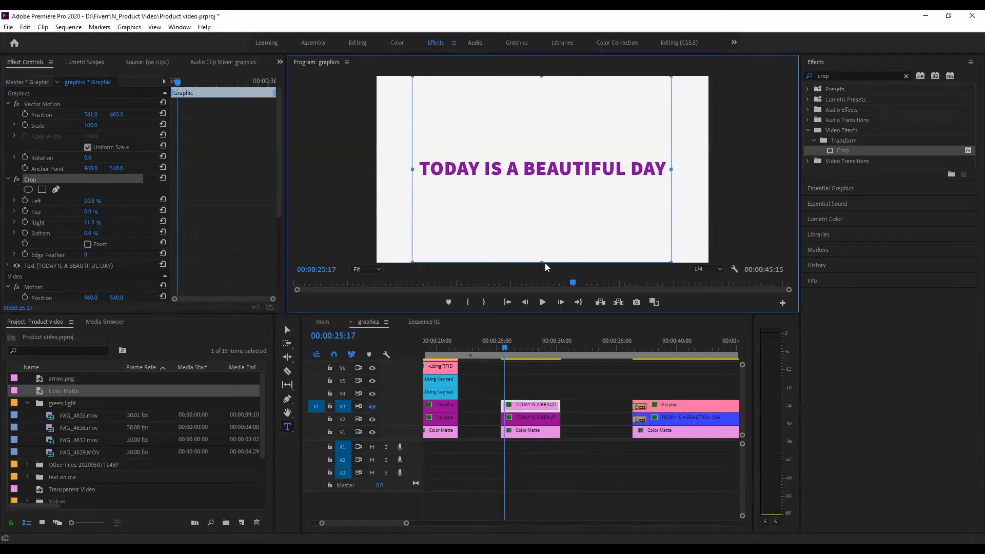
drag(542, 262, 545, 184)
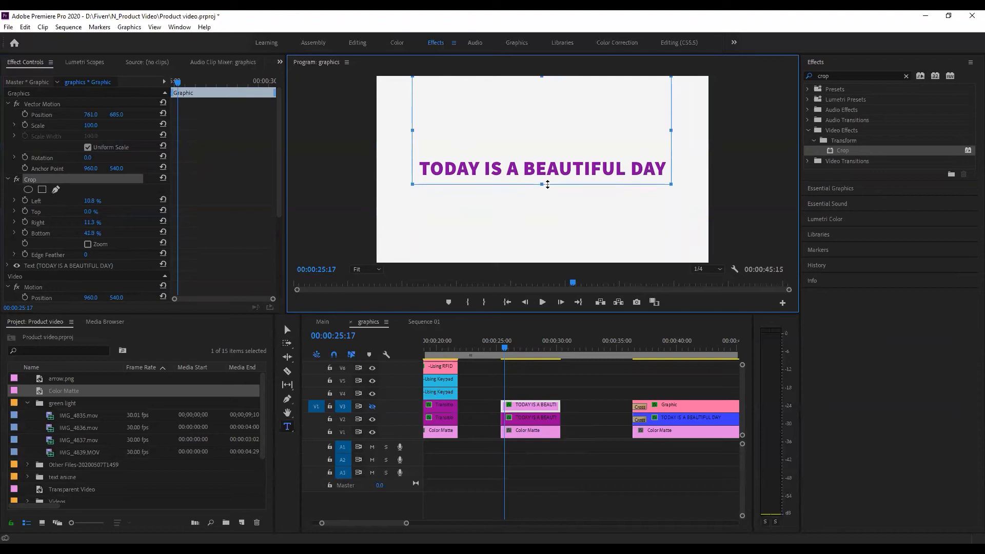
drag(542, 76, 535, 152)
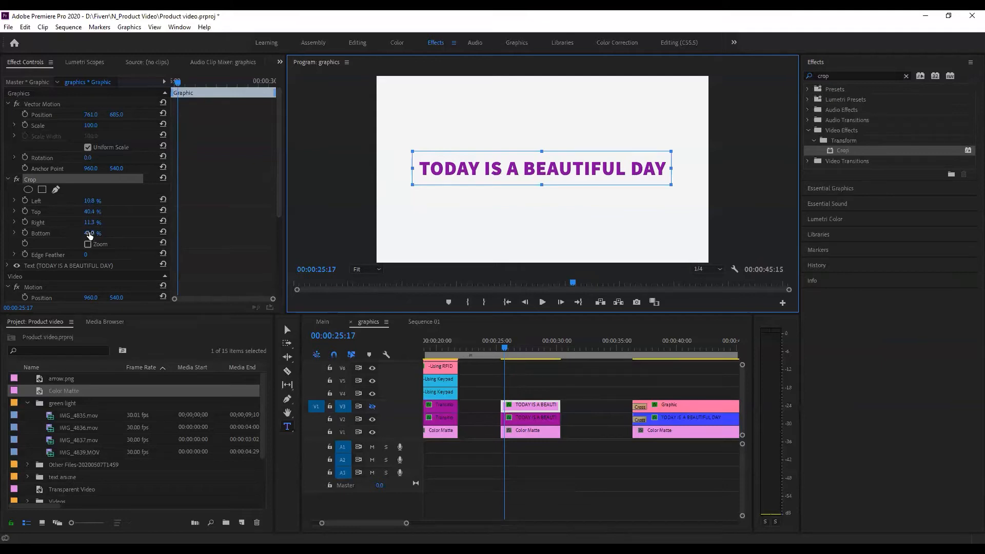
drag(539, 151, 540, 183)
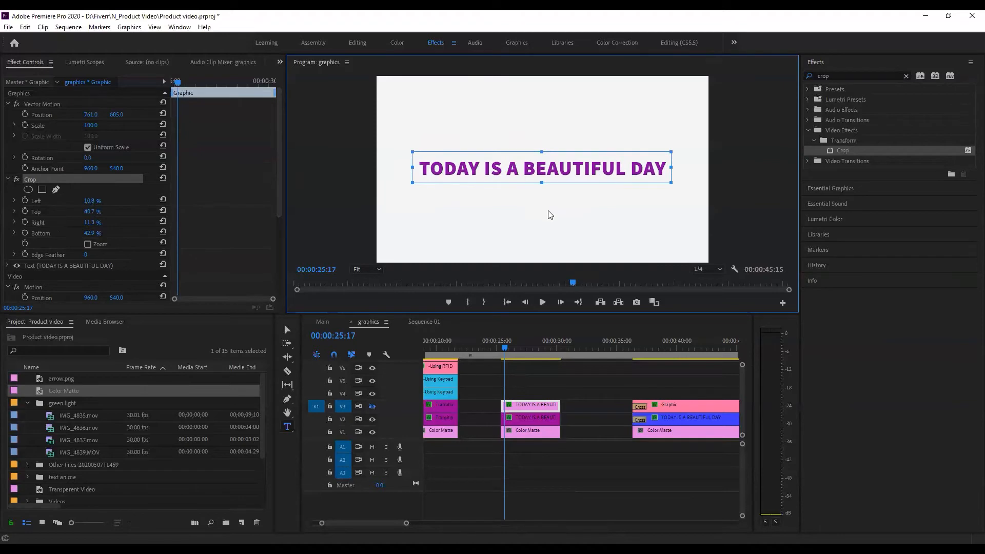
Step: Turn track V3's output back on and show the crop frame around its title
click(378, 407)
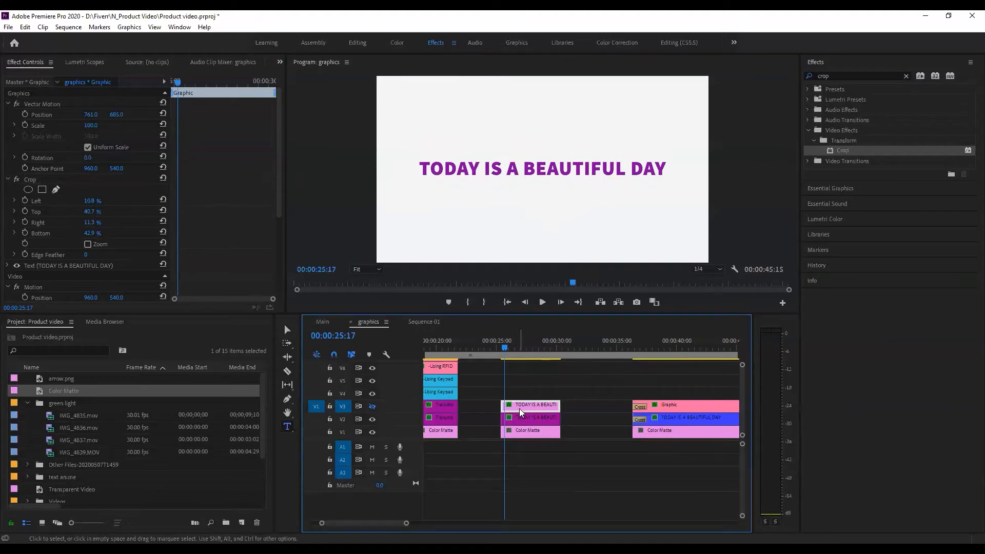
click(373, 406)
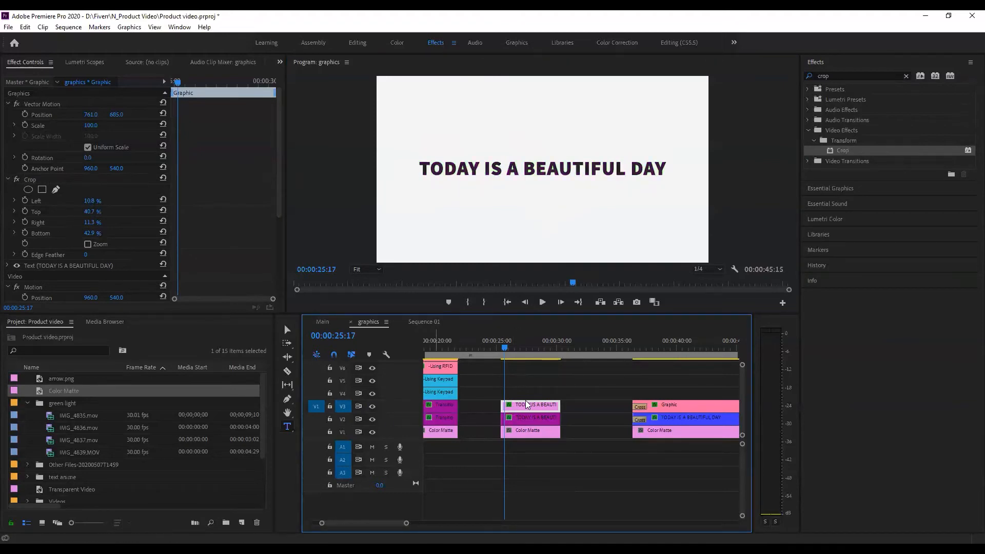
click(502, 351)
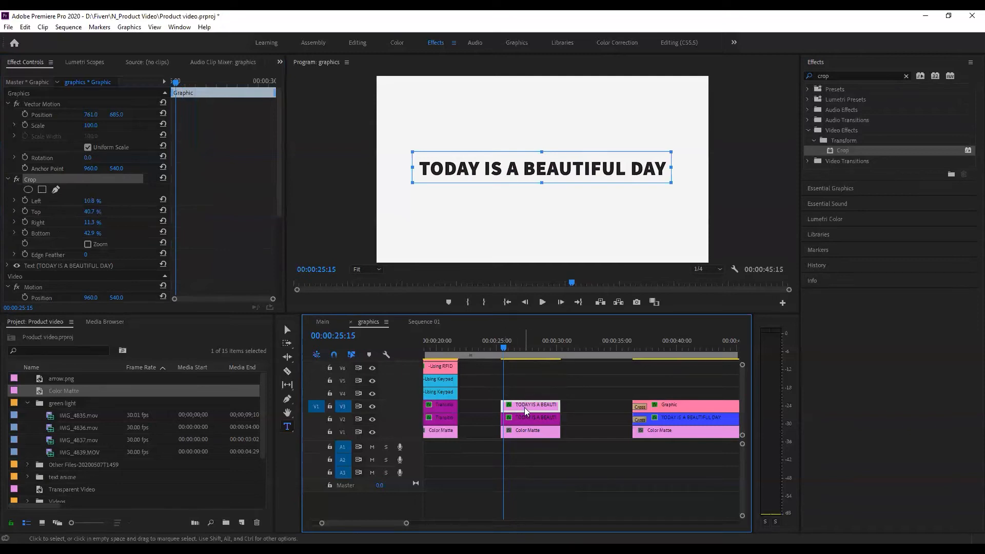
click(32, 180)
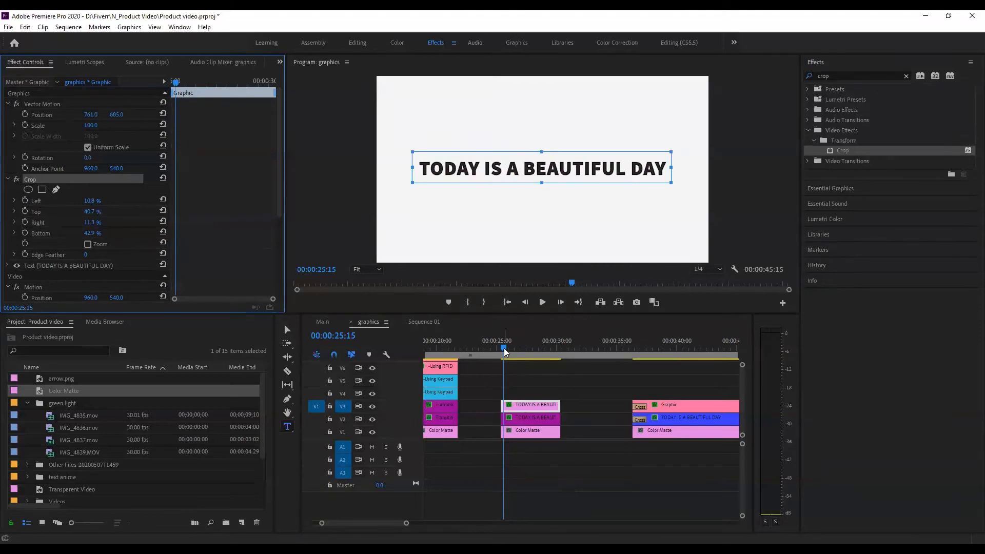
Step: Add a Film Dissolve transition at the start of the title clips on tracks V3 and V2
drag(504, 348, 501, 347)
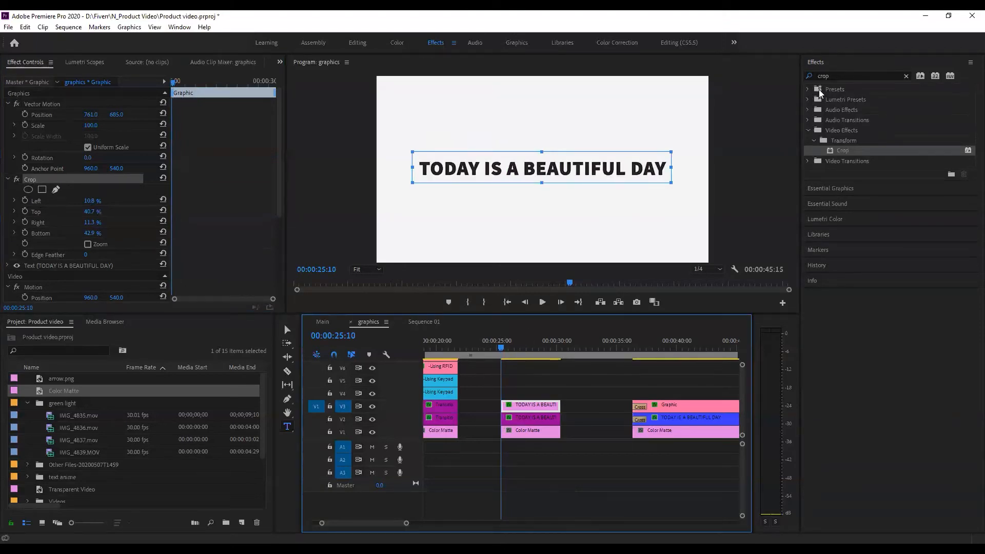
click(839, 78)
key(BackSpace)
key(BackSpace)
key(BackSpace)
key(BackSpace)
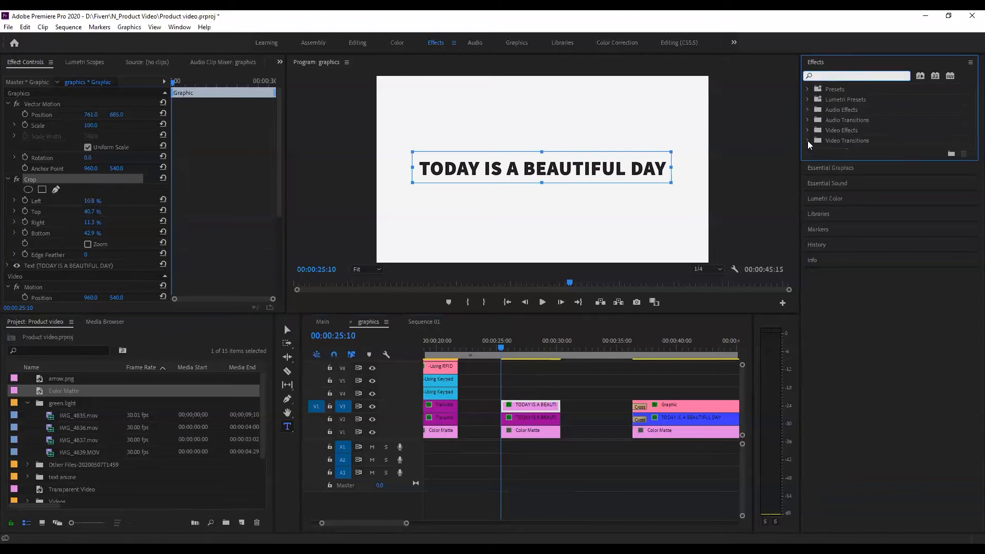
click(809, 141)
click(814, 161)
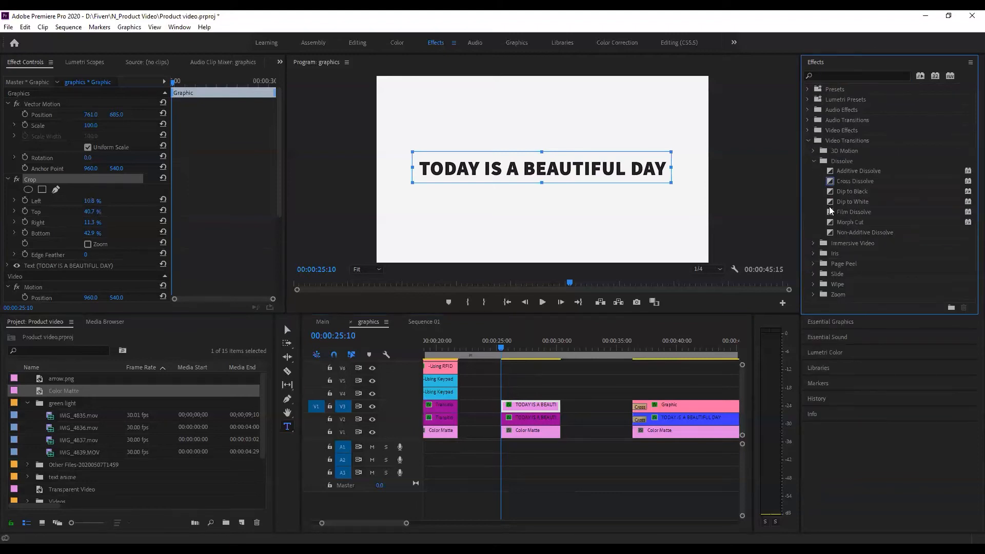
click(831, 214)
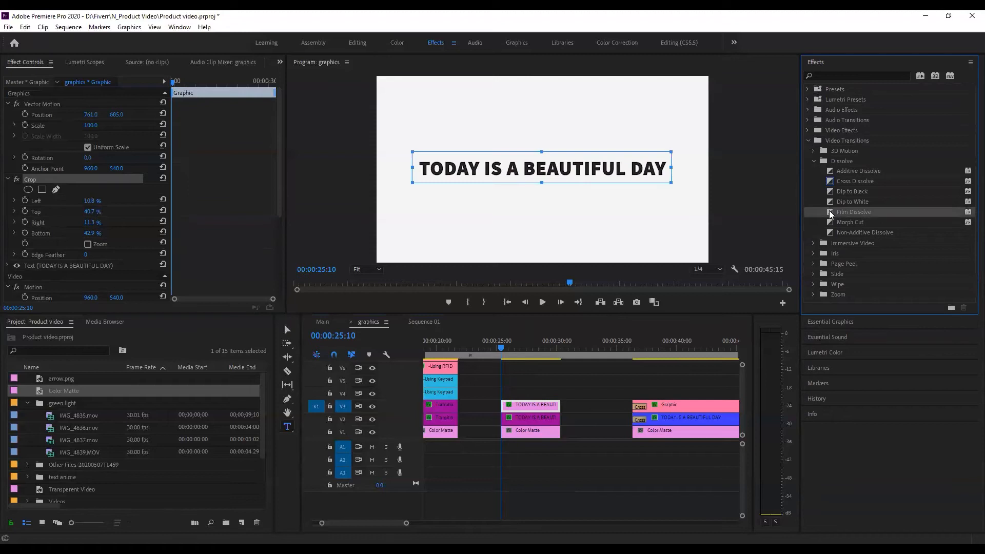
double_click(831, 213)
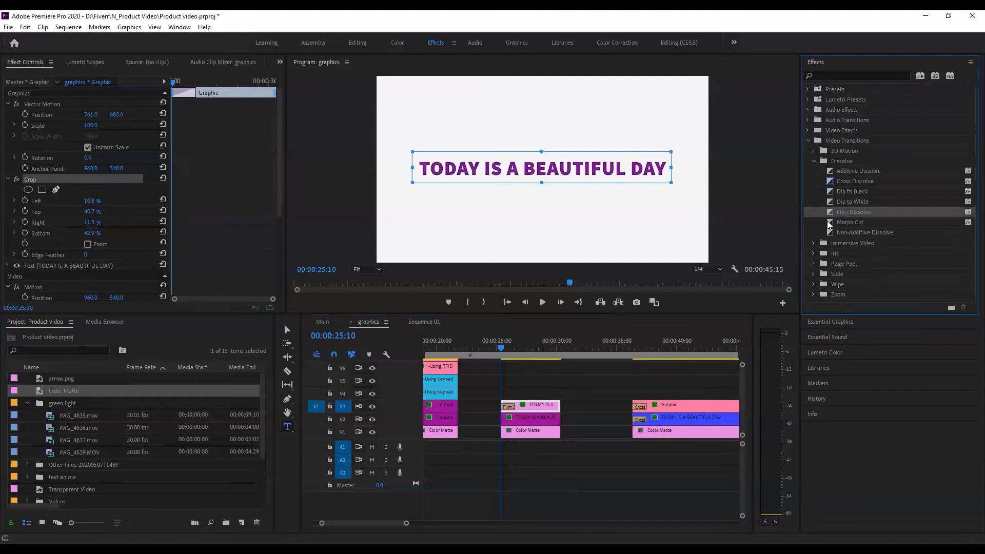
Step: Play the dissolve and extend both title clips and the color matte to end shortly before the next clip group
key(space)
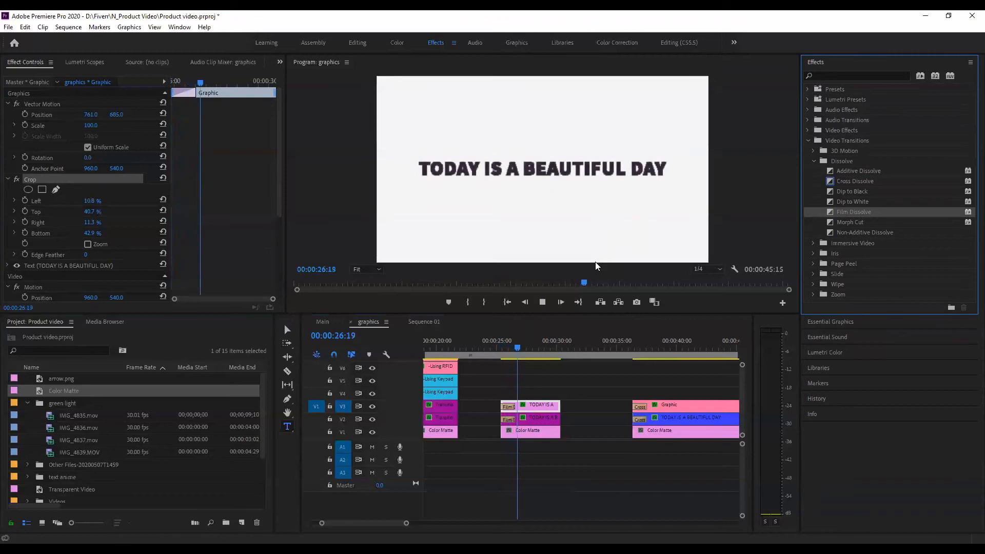
key(space)
click(567, 331)
drag(544, 396, 596, 406)
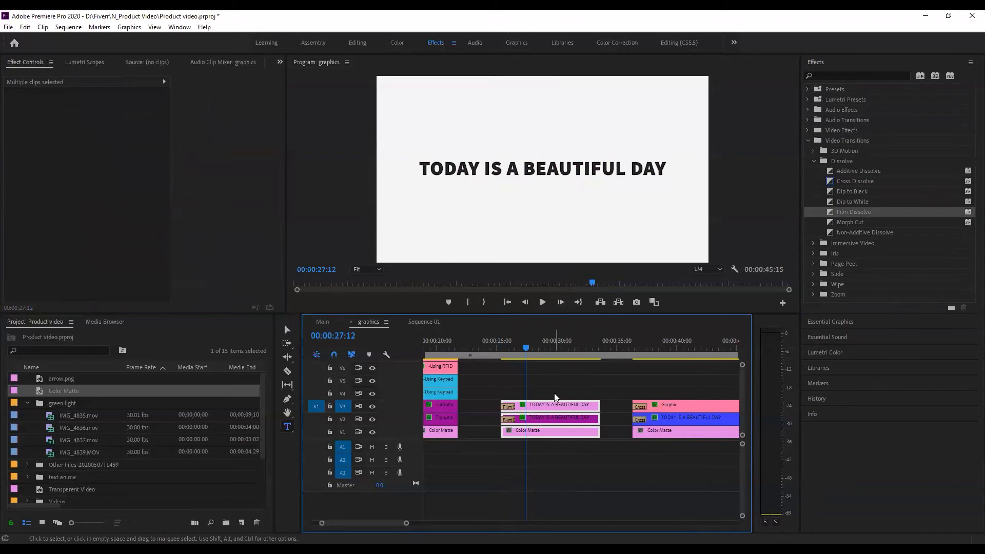
Step: Start keyframing the Left value of the V3 title's Crop effect at 00:00:27:12
click(531, 406)
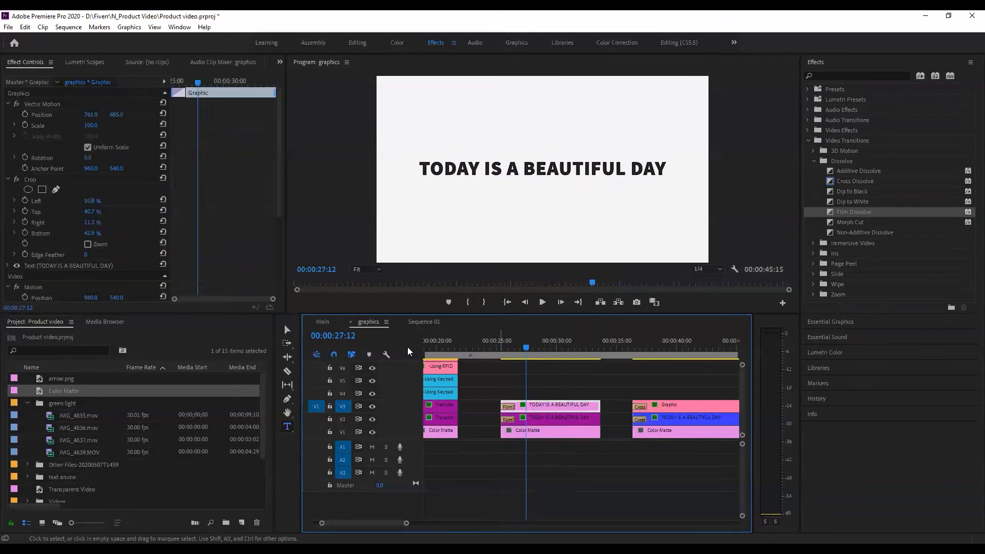
click(30, 179)
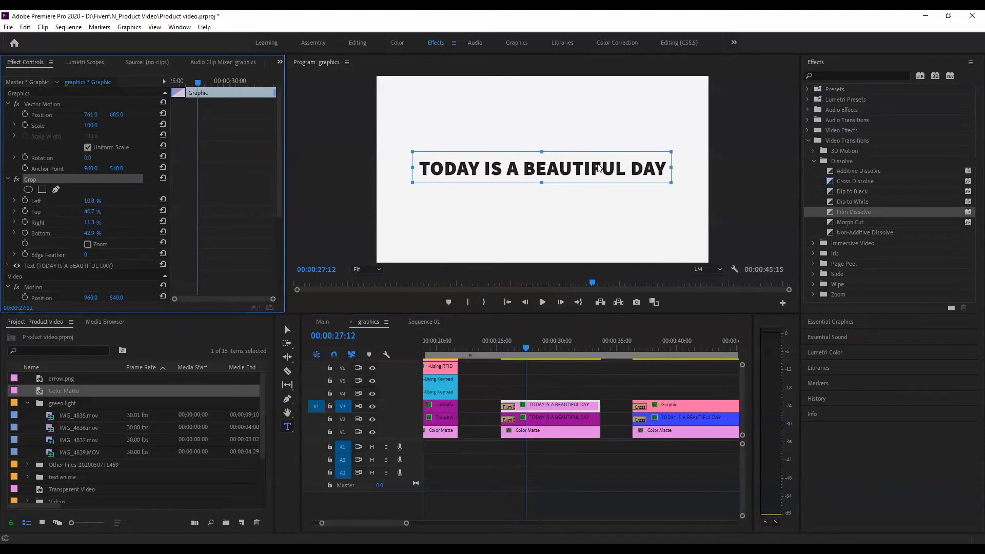
click(24, 201)
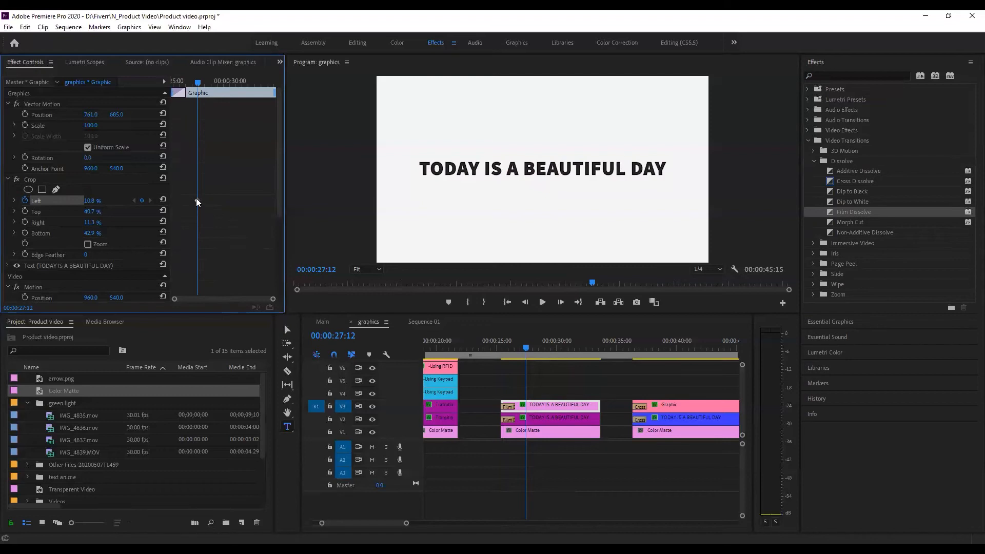
mouse_move(196, 200)
mouse_down()
mouse_move(187, 200)
mouse_move(198, 199)
mouse_up()
Step: At 00:00:30:09, widen the V3 title's left crop across the whole text to 87.5%, adding the second keyframe
key(space)
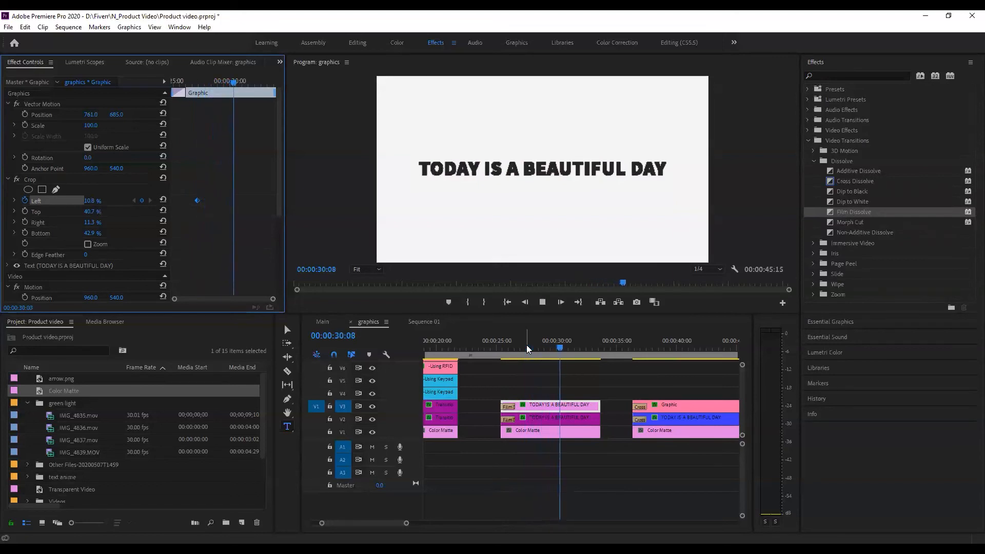
key(space)
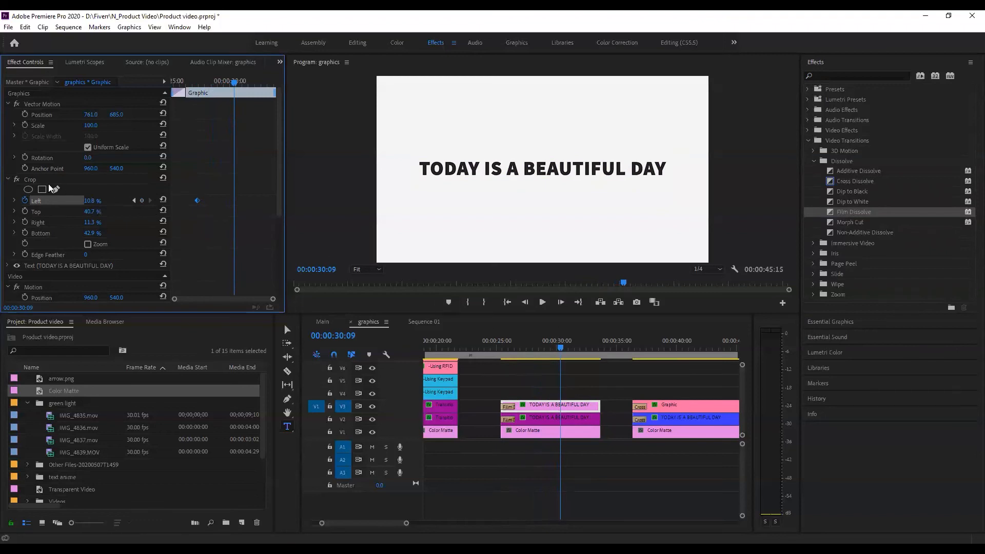
click(31, 179)
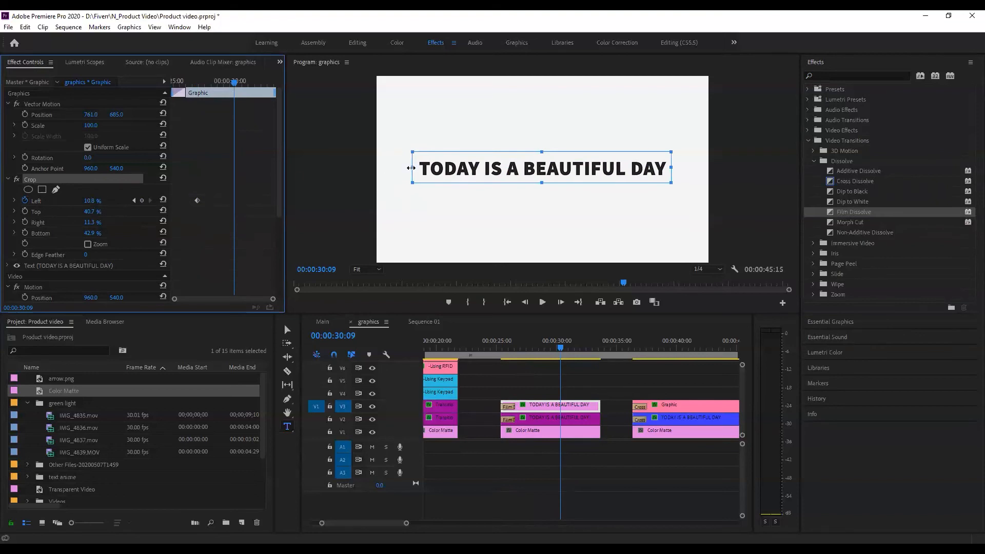
drag(410, 167, 666, 186)
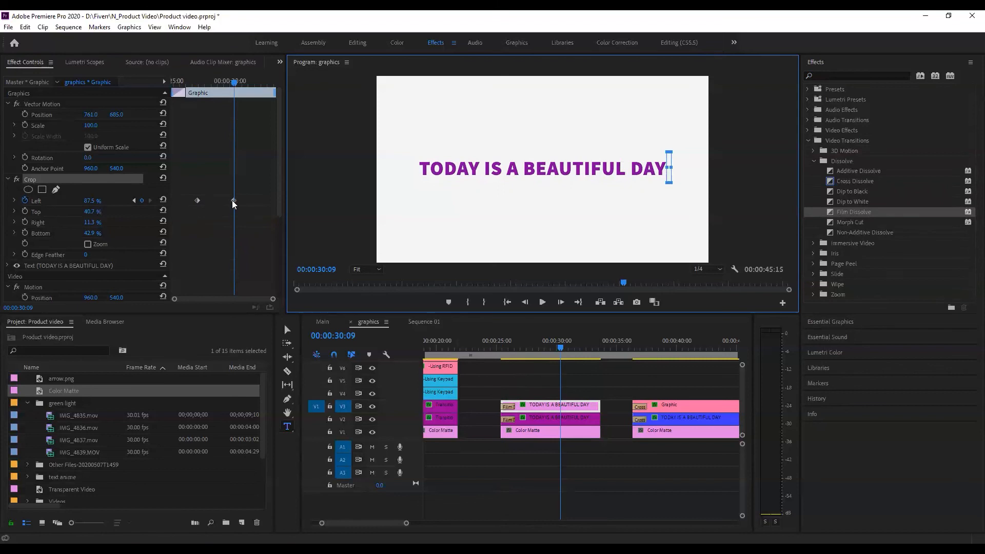
Step: Play the color wipe and slow it by moving the first Crop Left keyframe earlier and the second to 00:00:32:11
click(500, 346)
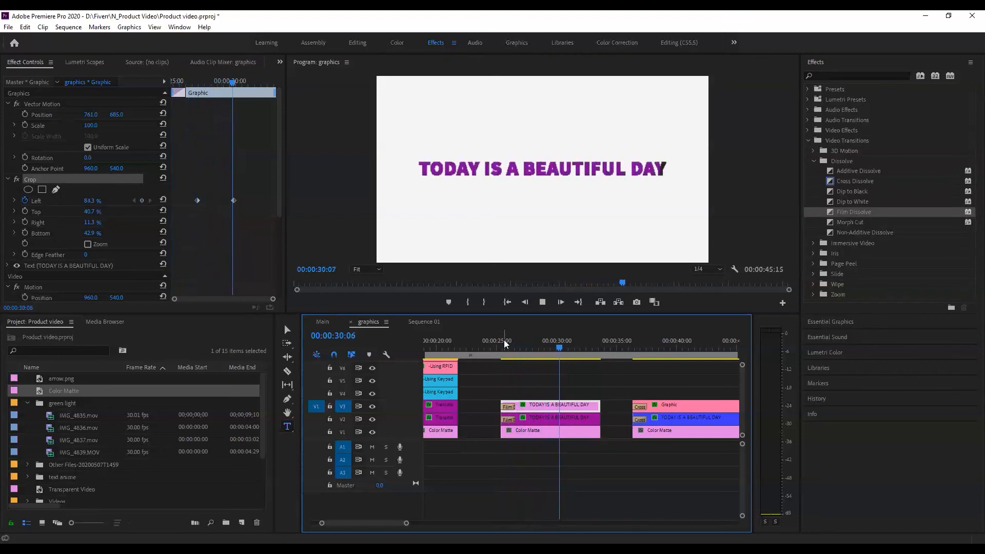
key(space)
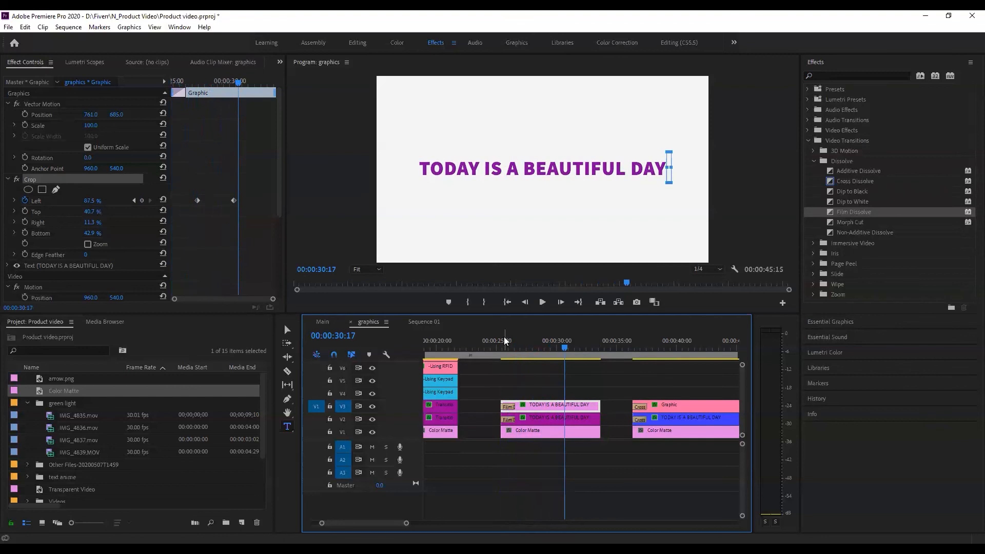
drag(553, 342, 527, 343)
drag(197, 200, 260, 200)
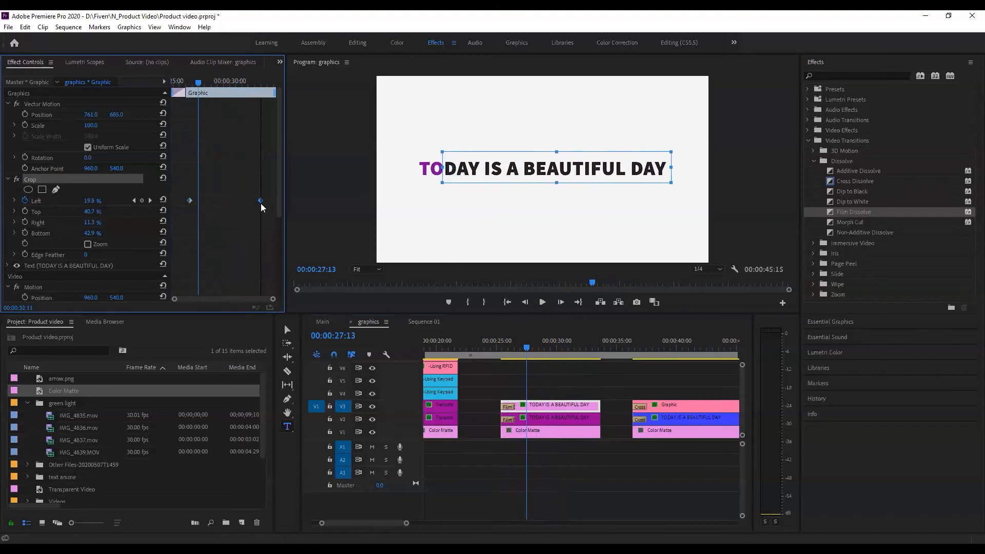
Step: Play the slowed color wipe from before the title clips and save the project
click(496, 341)
key(space)
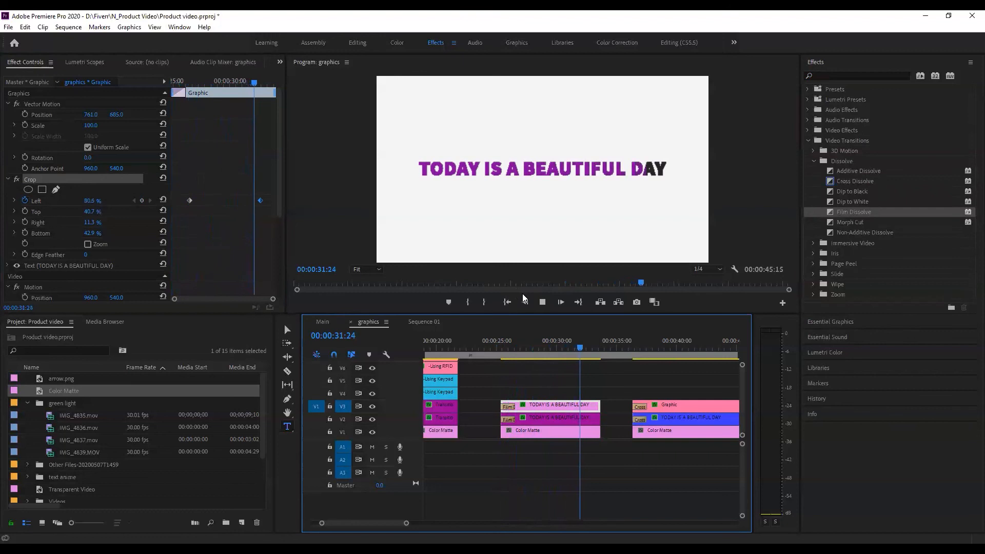
key(space)
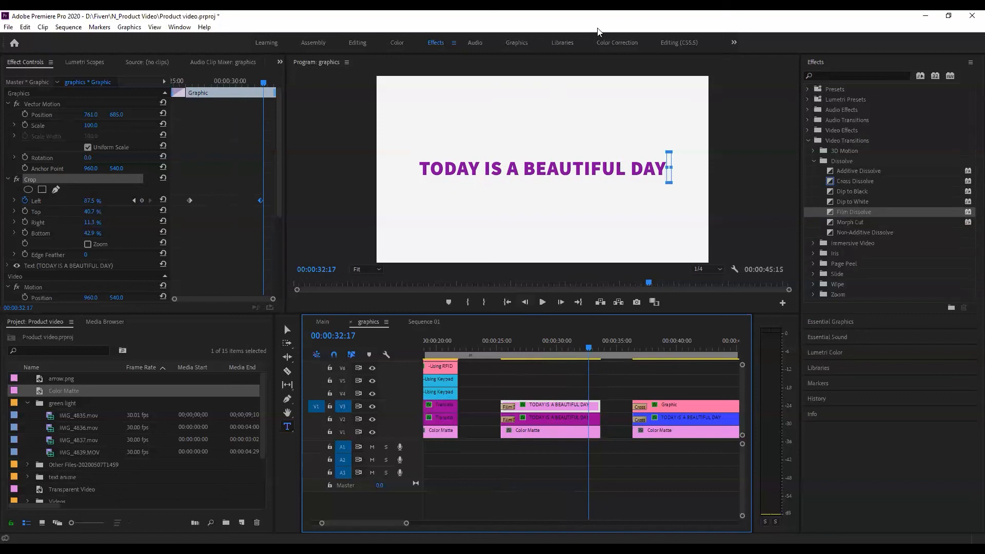
key(ctrl+s)
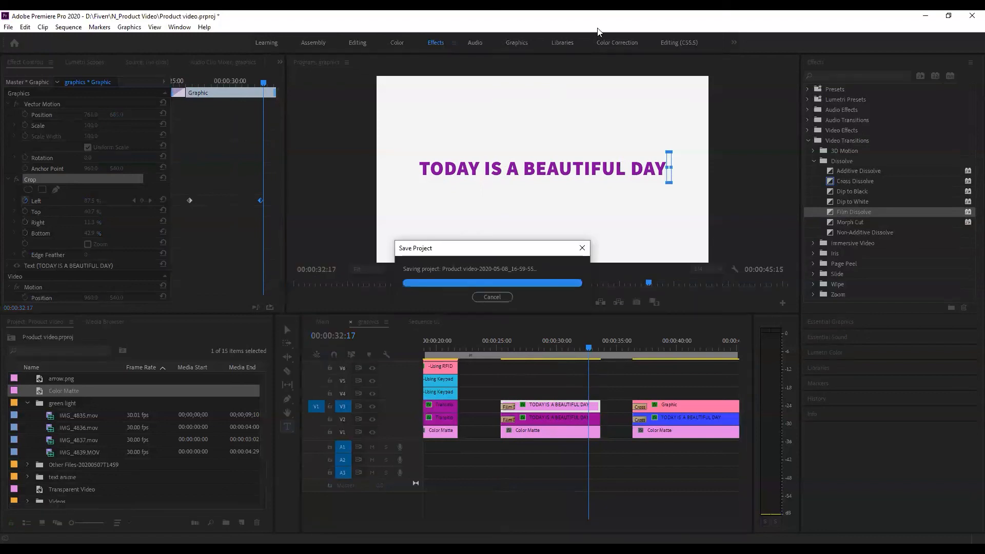